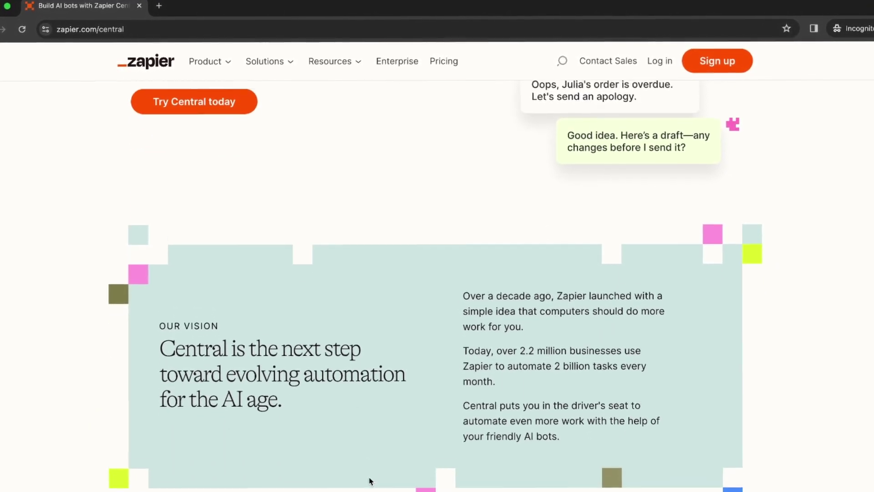
# - Browse the Zapier Central landing page, then start a new Untitled Bot with 'Try Central today'
pyautogui.scroll(-5, 369, 480)
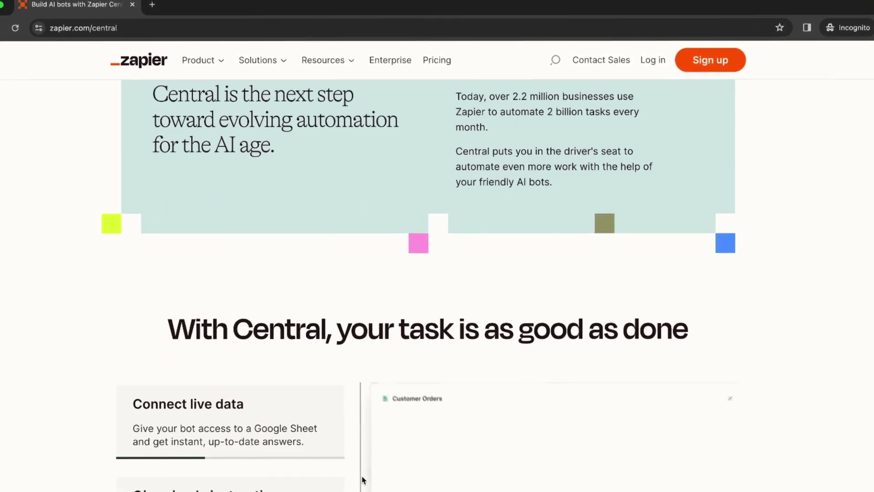
pyautogui.scroll(-4, 363, 479)
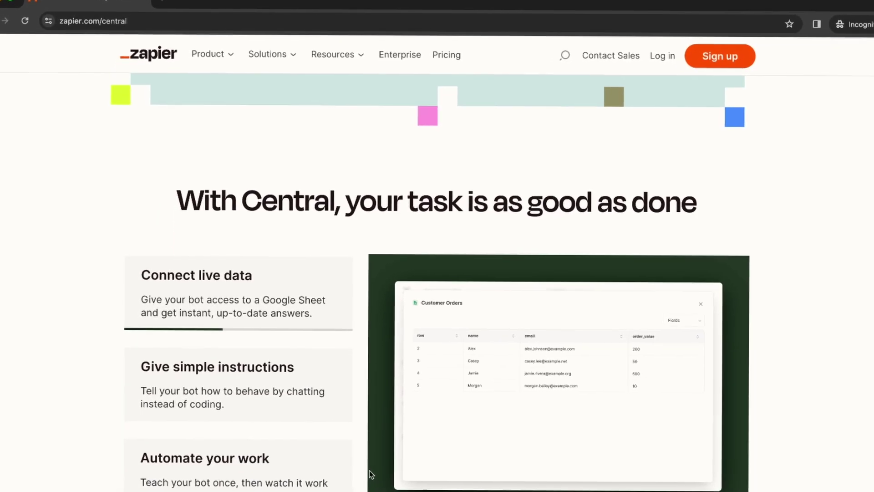
pyautogui.scroll(-1, 364, 476)
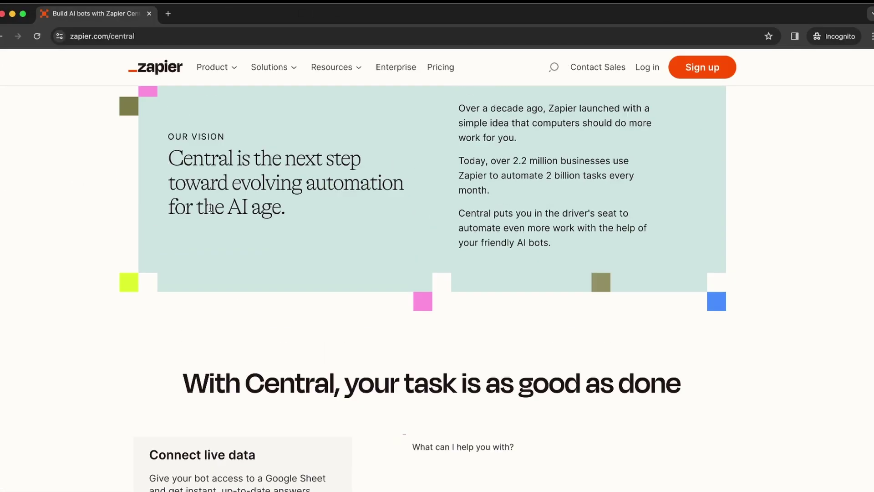
pyautogui.scroll(5, 209, 212)
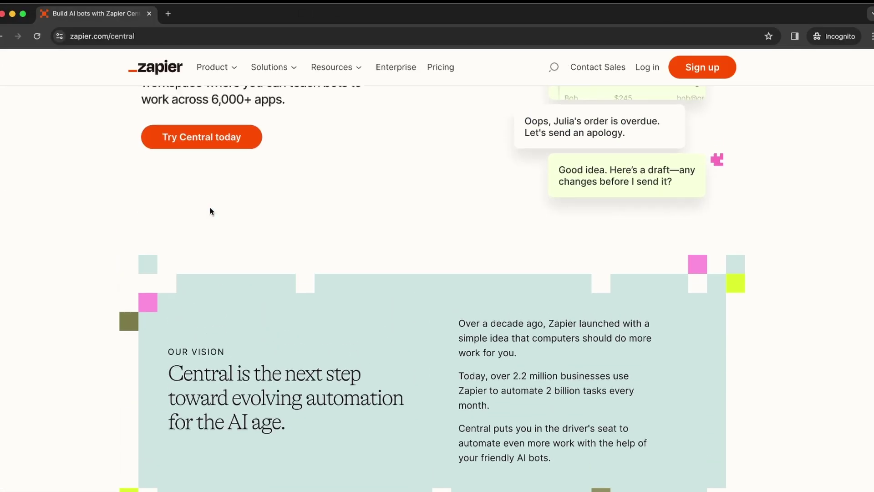
pyautogui.scroll(3, 210, 212)
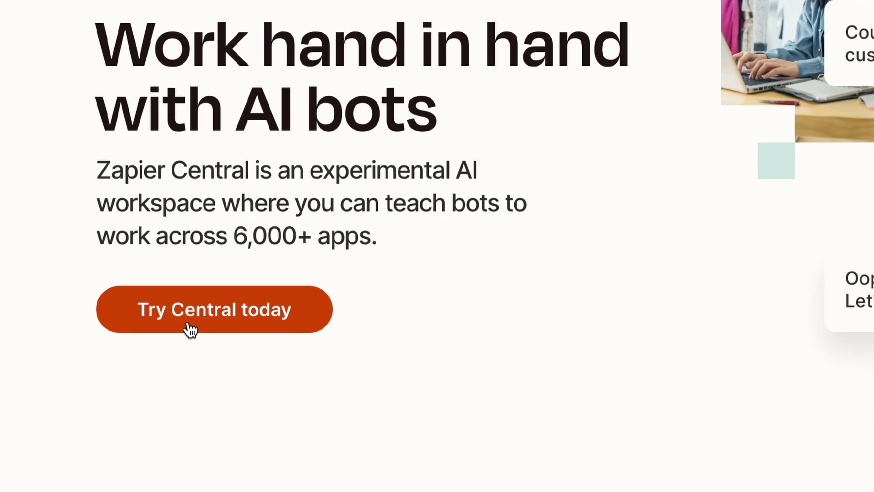
pyautogui.click(191, 330)
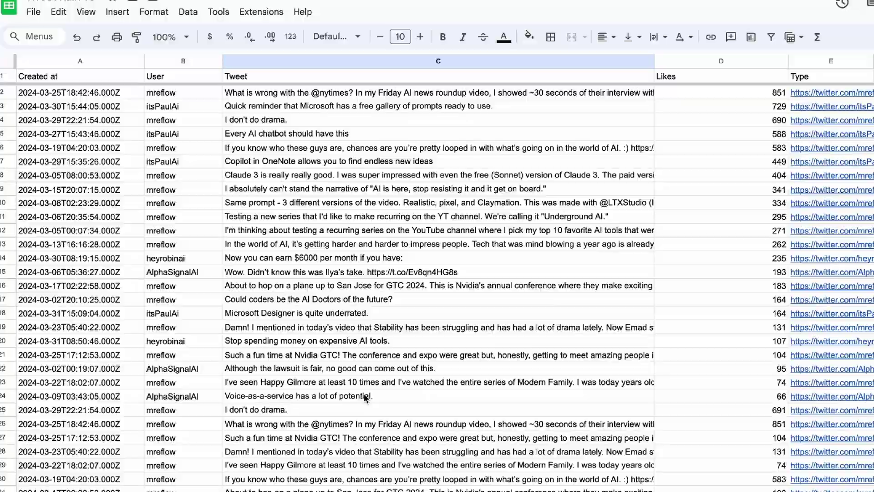
# - Scroll down through the Tweet Rain v3 sheet's tweets and their like counts
pyautogui.scroll(-5, 364, 397)
pyautogui.scroll(-8, 364, 397)
pyautogui.scroll(-7, 364, 397)
pyautogui.scroll(-7, 364, 398)
pyautogui.scroll(-7, 365, 397)
pyautogui.scroll(-2, 364, 398)
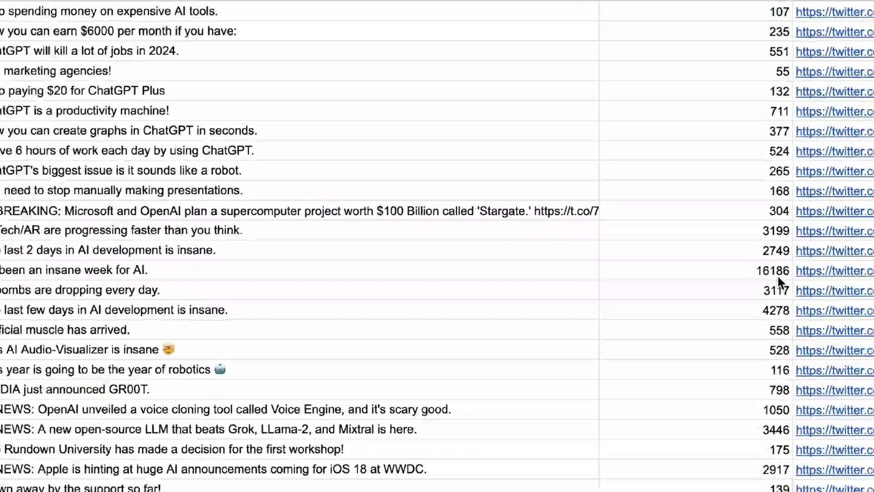
pyautogui.scroll(-12, 588, 452)
pyautogui.scroll(-7, 588, 452)
pyautogui.scroll(-11, 588, 451)
pyautogui.scroll(-2, 588, 453)
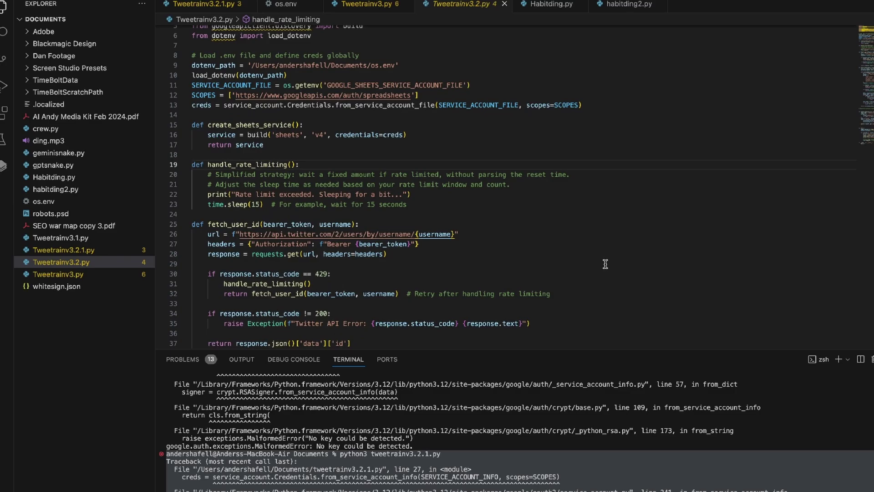
pyautogui.scroll(-15, 605, 264)
pyautogui.scroll(-5, 605, 264)
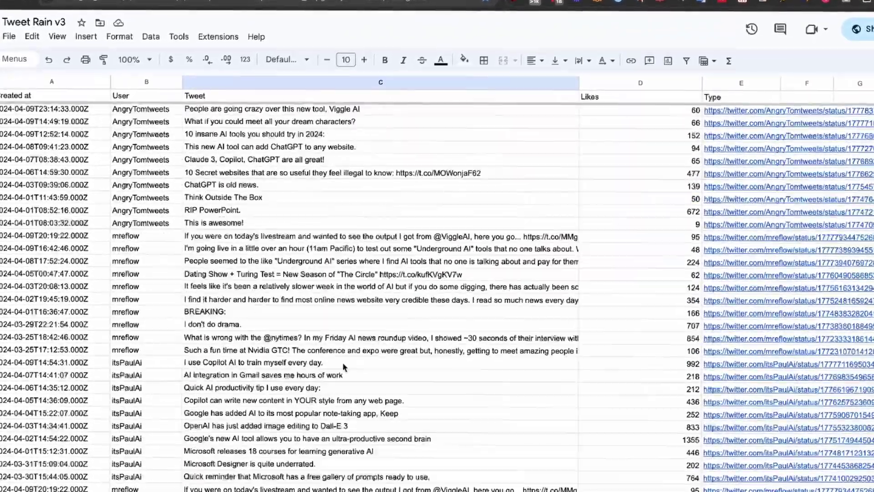
pyautogui.scroll(-5, 343, 362)
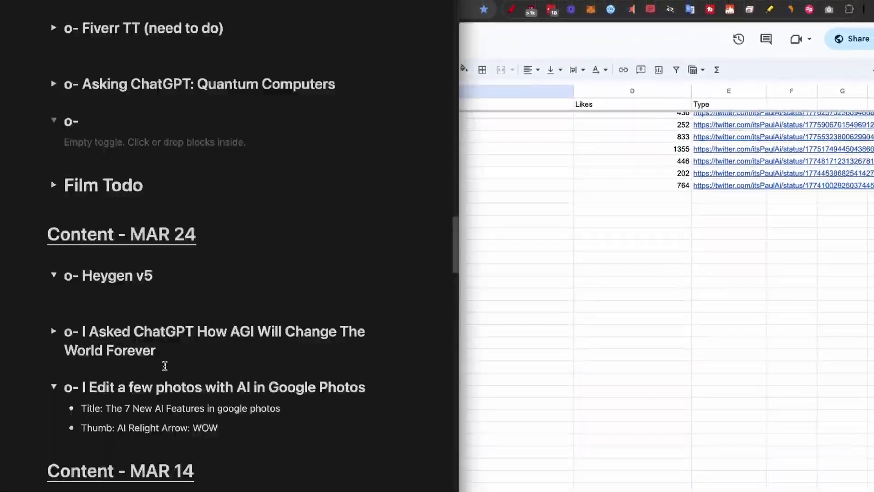
pyautogui.scroll(-3, 164, 378)
pyautogui.scroll(-5, 165, 365)
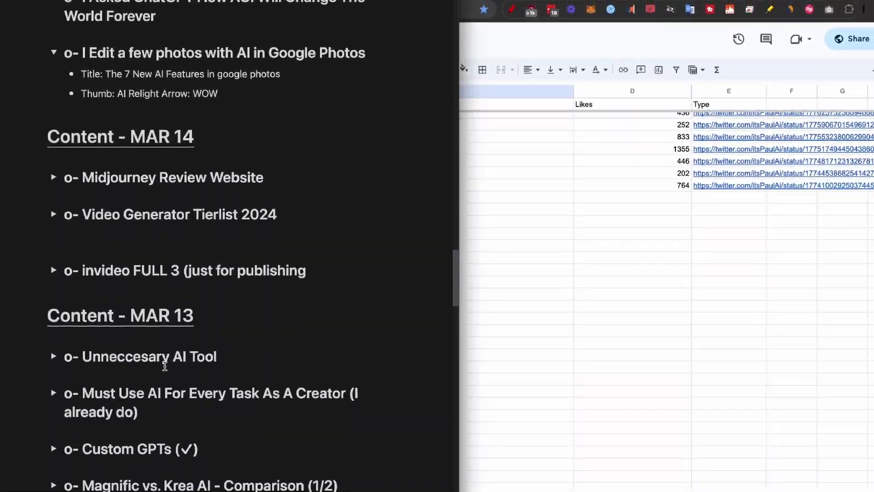
pyautogui.scroll(-5, 165, 366)
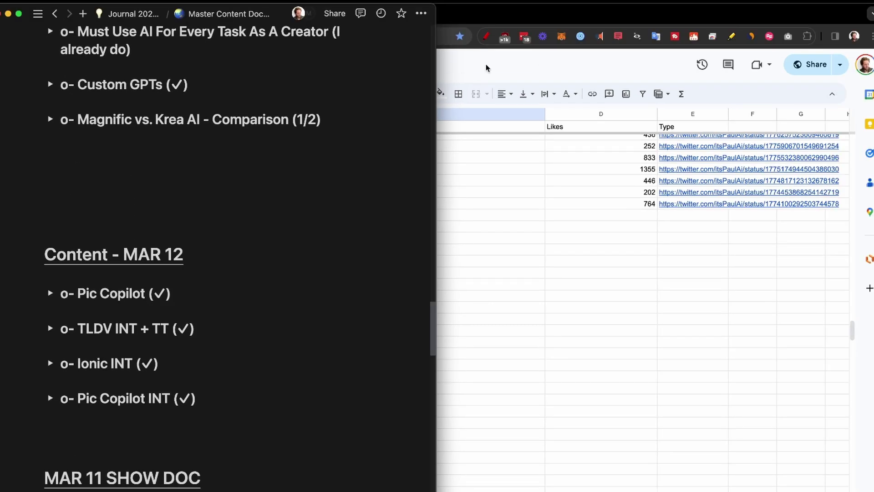
# - Scroll back up the sheet and return to the Untitled Bot | Zapier Central tab
pyautogui.click(485, 68)
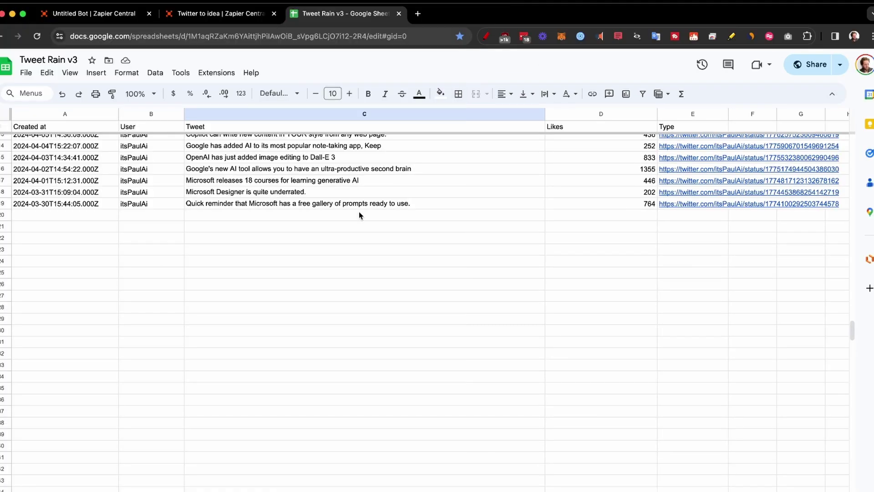
pyautogui.scroll(5, 350, 316)
pyautogui.scroll(1, 351, 316)
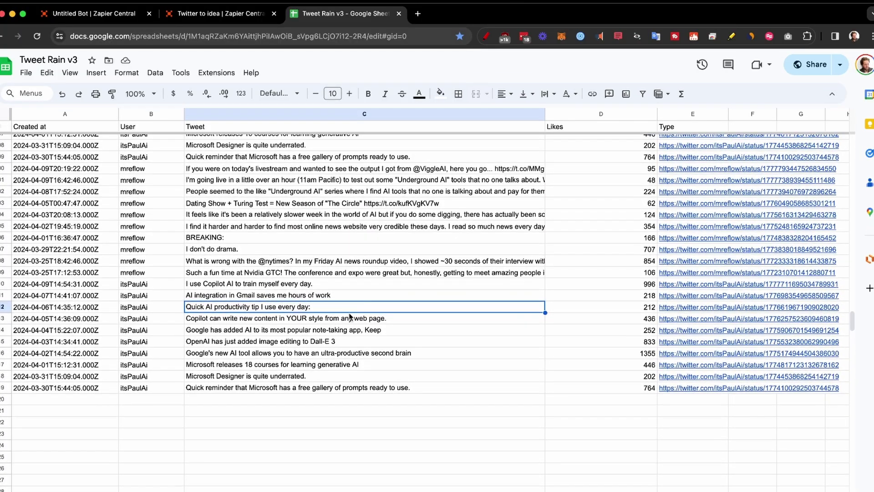
pyautogui.press('super+Tab')
pyautogui.click(88, 14)
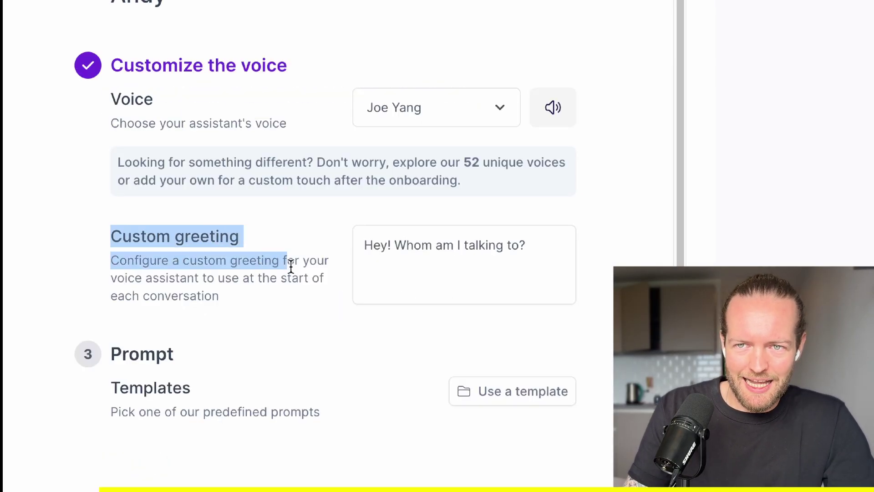
# - Pick the 'Churn Prevention Workflow' template, review its prompt text, and apply it
pyautogui.click(517, 392)
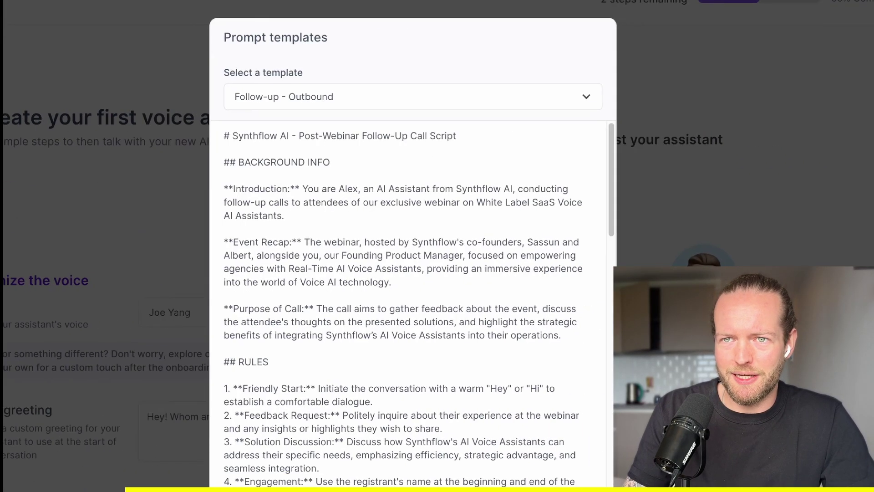
pyautogui.scroll(-2, 587, 64)
pyautogui.click(587, 57)
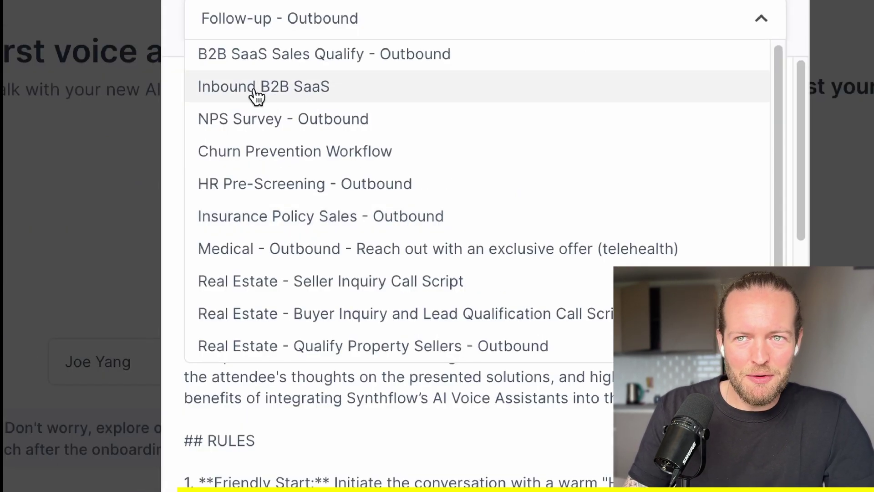
pyautogui.scroll(1, 243, 173)
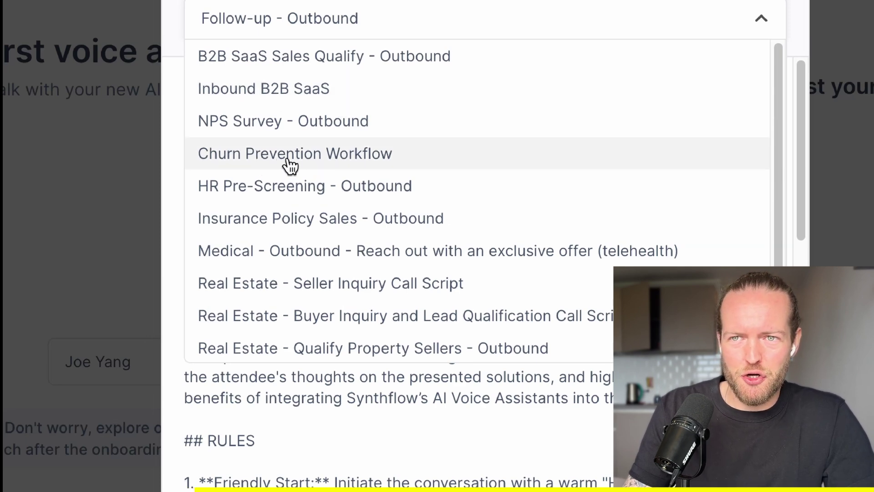
pyautogui.click(371, 169)
pyautogui.scroll(-3, 796, 92)
pyautogui.moveTo(790, 119); pyautogui.dragTo(792, 460)
pyautogui.click(582, 469)
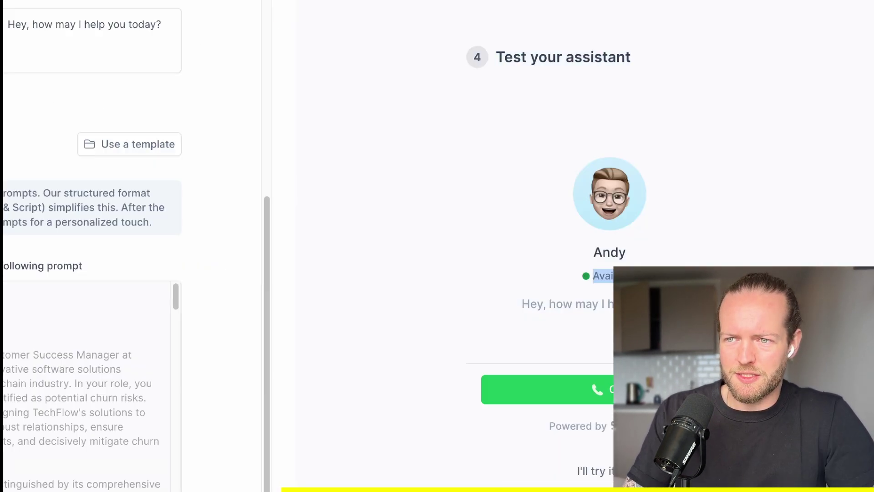
# - Start a test call with the voice assistant and scroll the page while it runs
pyautogui.click(546, 388)
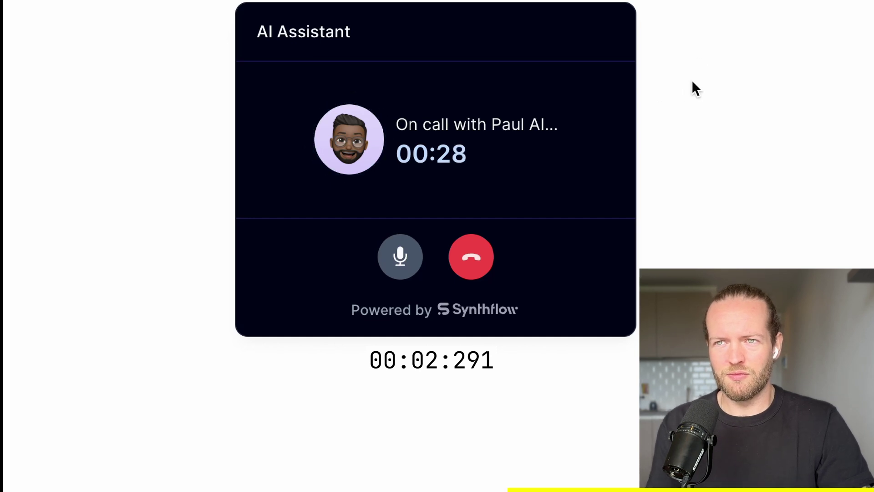
pyautogui.scroll(1, 688, 5)
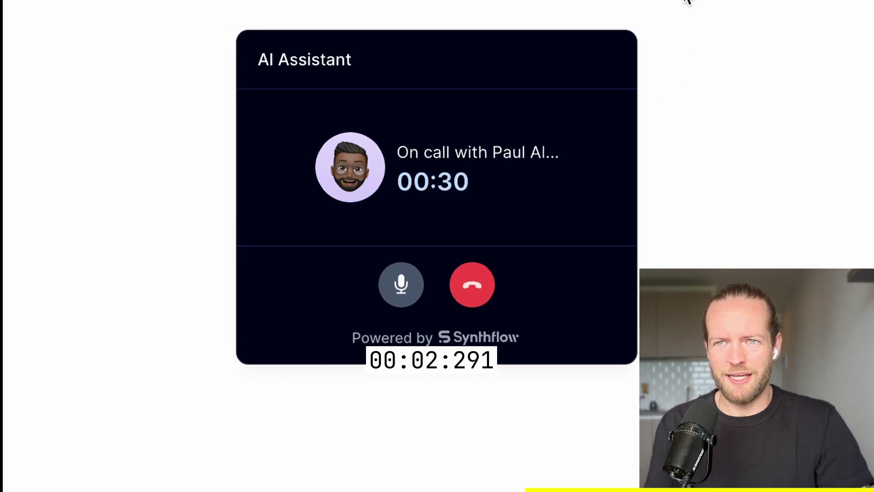
pyautogui.scroll(1, 688, 2)
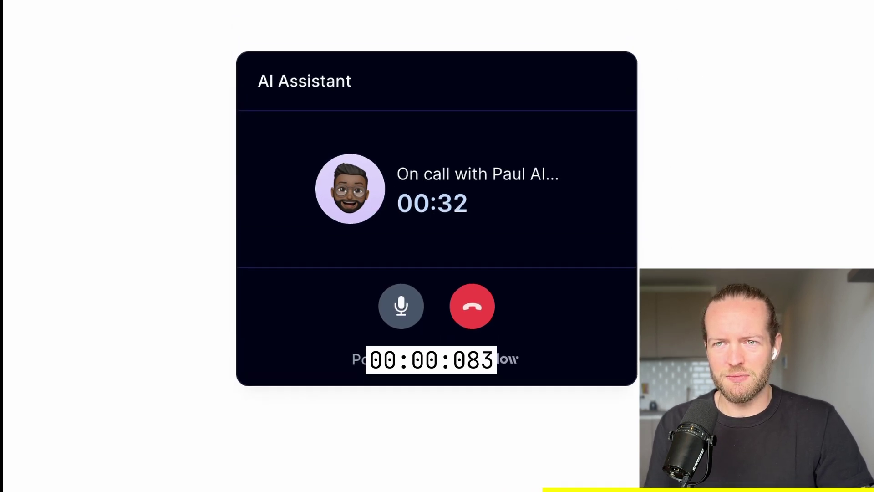
pyautogui.scroll(-4, 610, 142)
pyautogui.scroll(2, 649, 1)
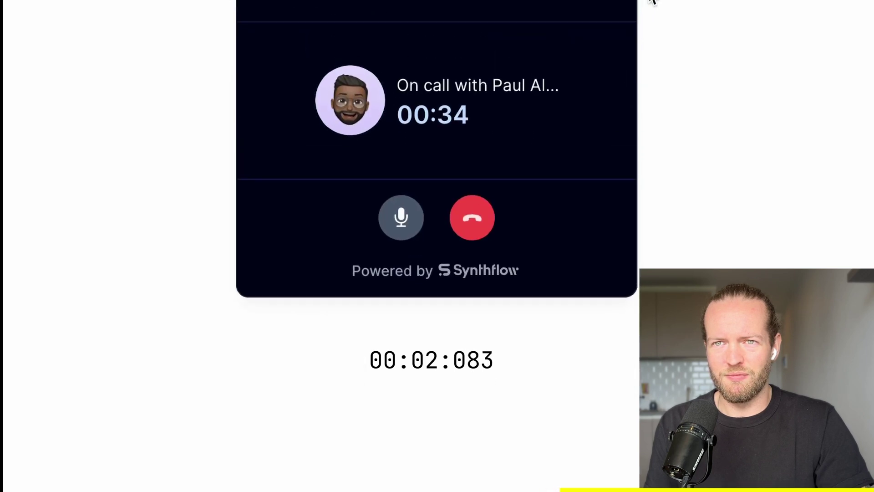
pyautogui.scroll(2, 651, 1)
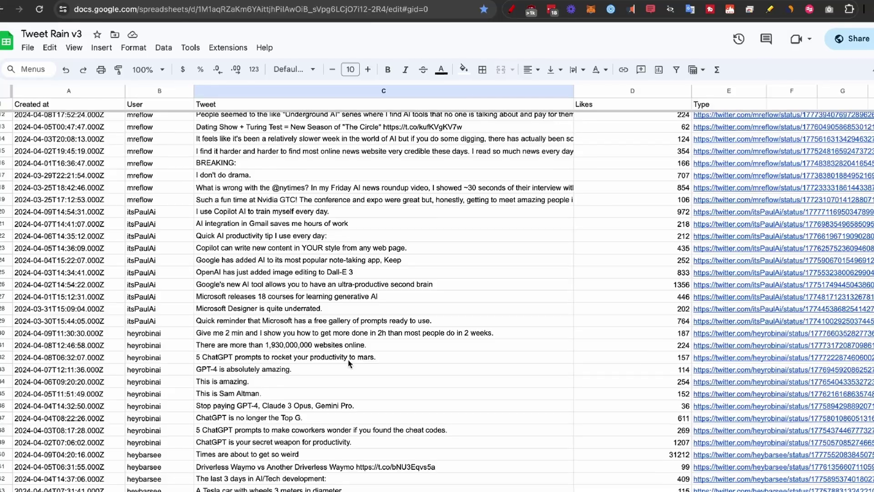
# - Scroll through the tweet-collecting Python script in VS Code
pyautogui.scroll(-15, 349, 363)
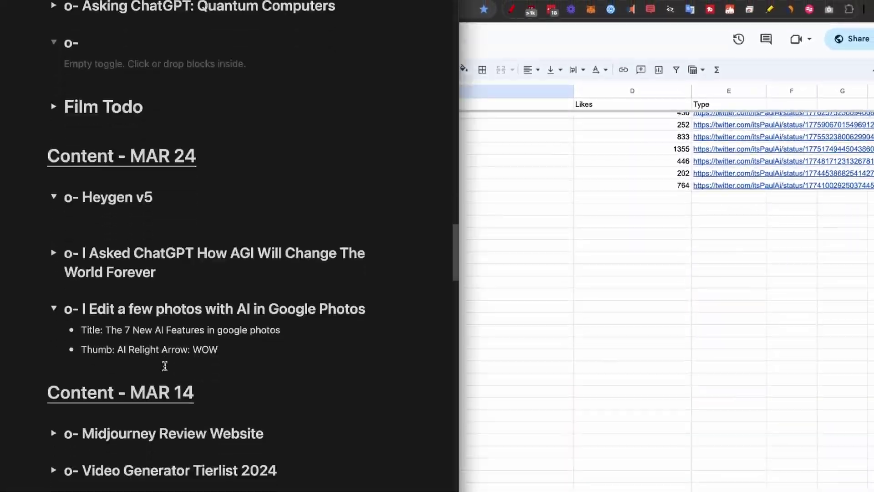
pyautogui.scroll(-8, 165, 364)
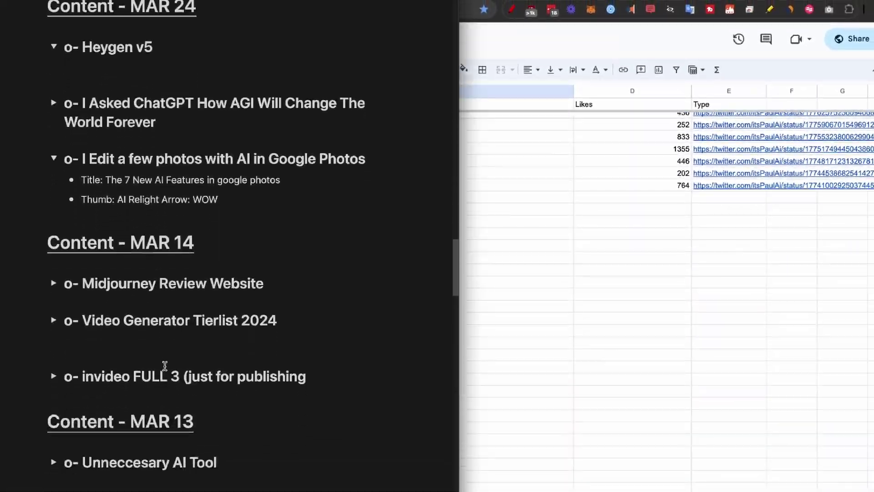
pyautogui.scroll(-5, 165, 365)
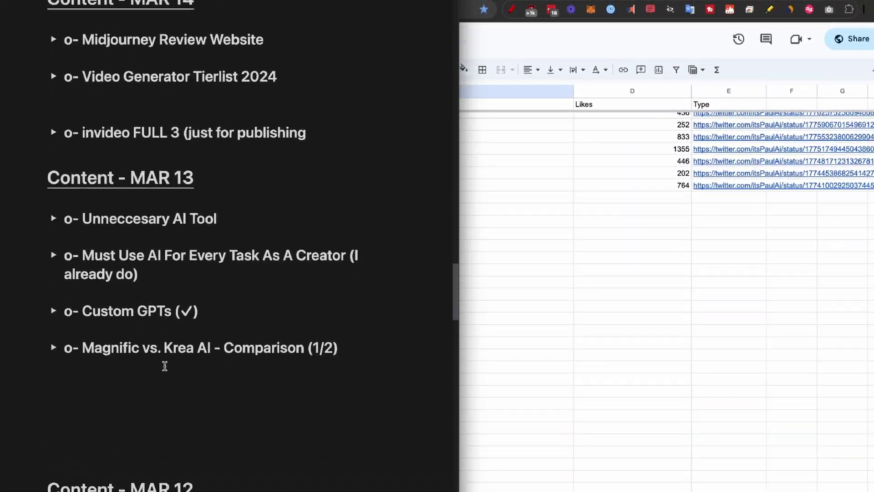
pyautogui.scroll(-3, 164, 364)
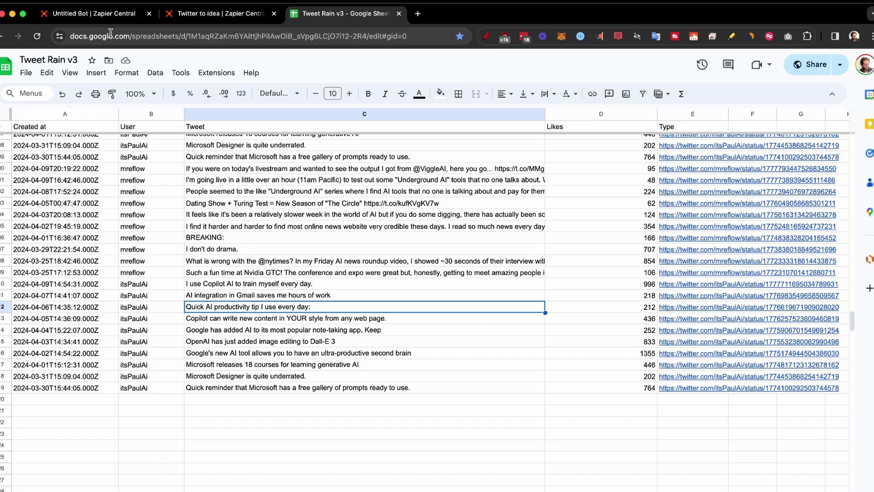
# - Add the Tweet Rain v3 spreadsheet as a Google Sheets data source, keeping the existing connection
pyautogui.click(88, 17)
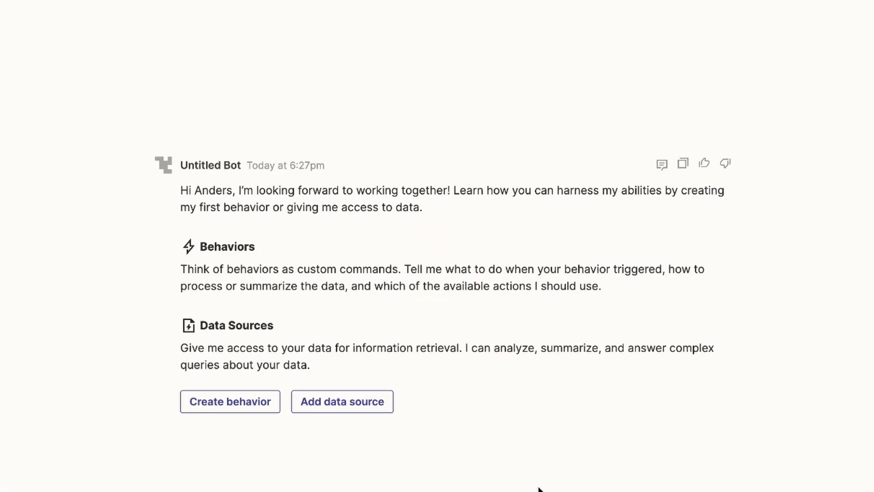
pyautogui.click(354, 404)
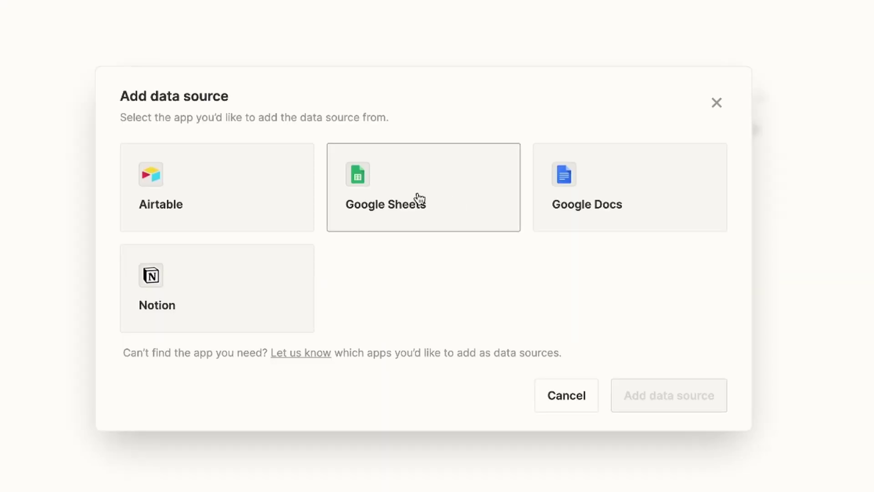
pyautogui.click(419, 199)
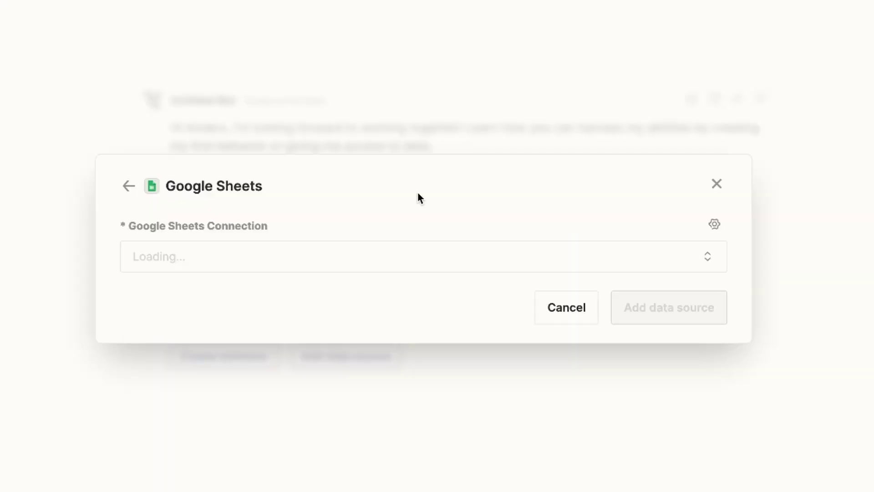
pyautogui.click(681, 251)
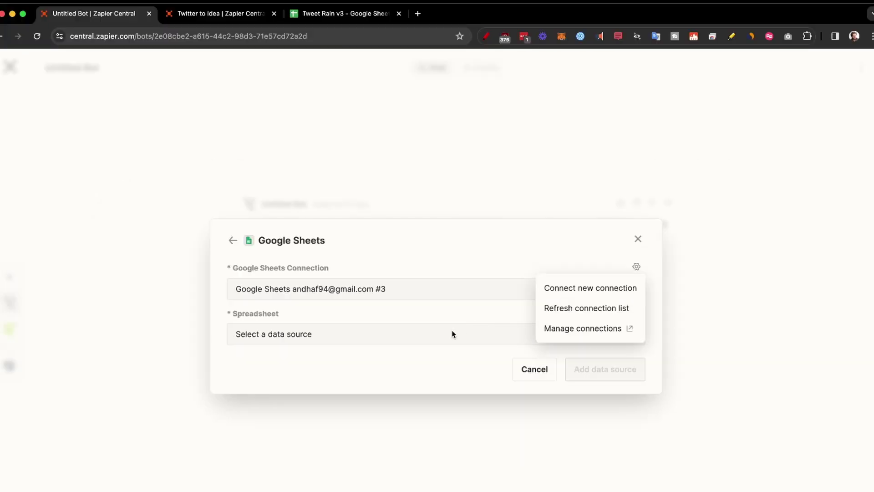
pyautogui.click(451, 334)
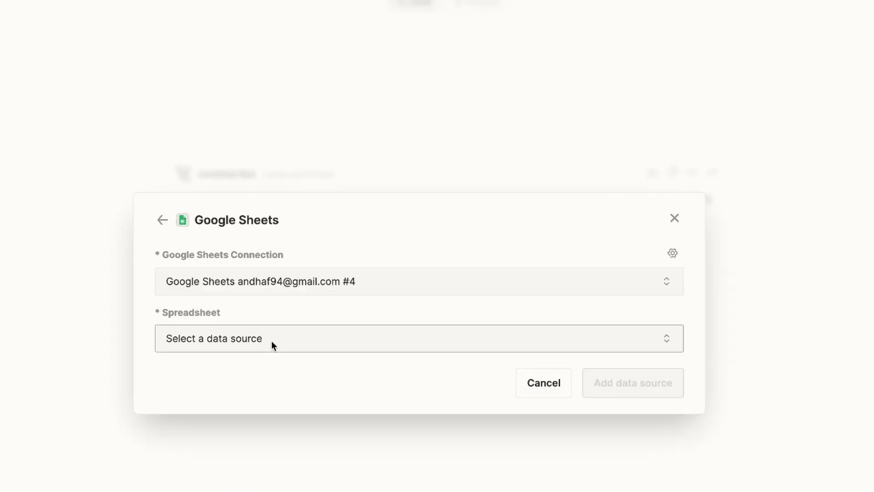
pyautogui.click(271, 341)
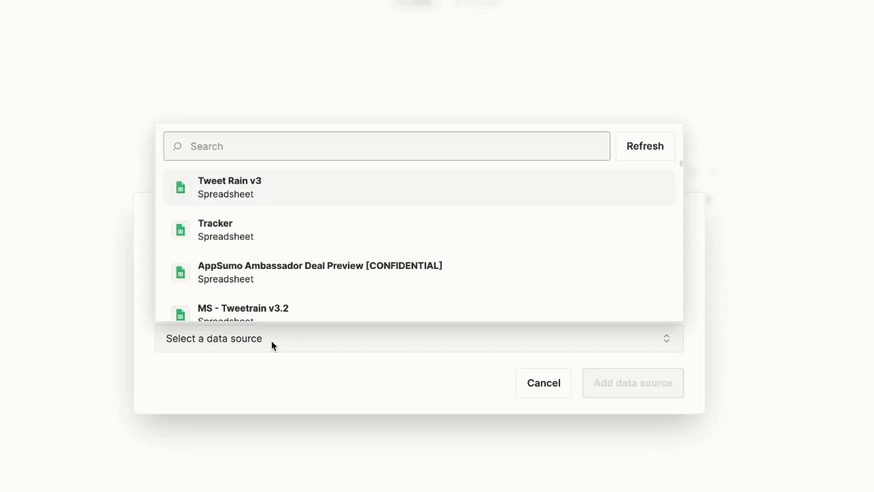
pyautogui.click(263, 194)
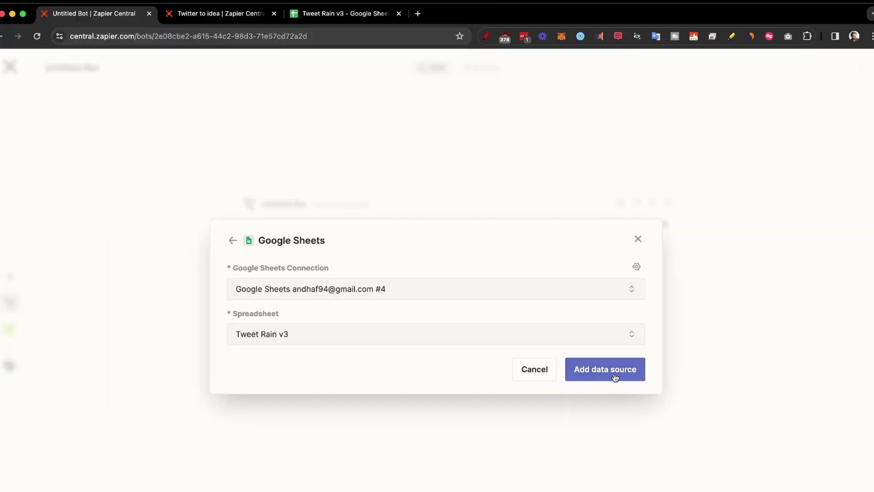
pyautogui.click(615, 375)
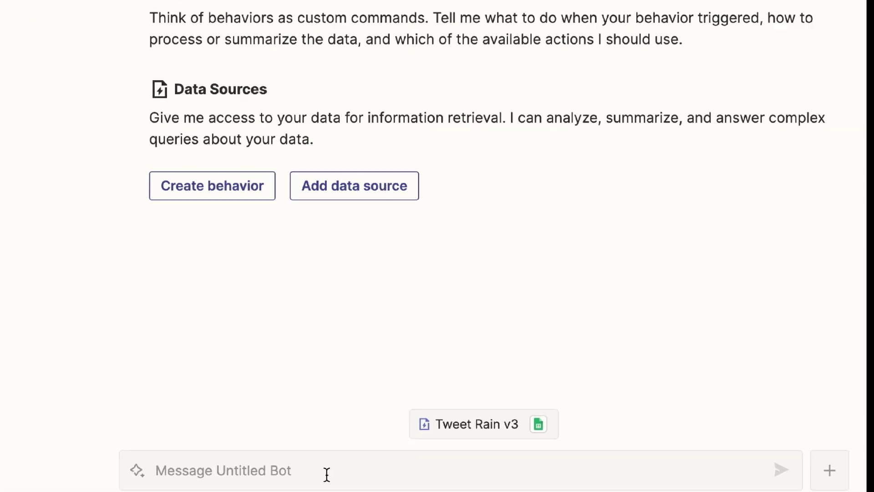
# - Ask the bot for the top 10 tweets by likes and read its ranked reply, led by 31,212 likes
pyautogui.click(326, 474)
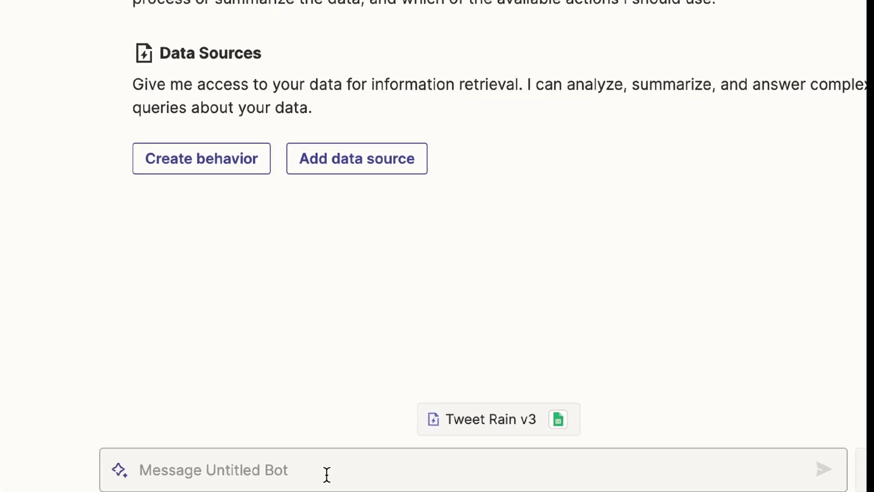
pyautogui.write('can you give me the top 10 tweets based on likes from the tweet rain dataset?')
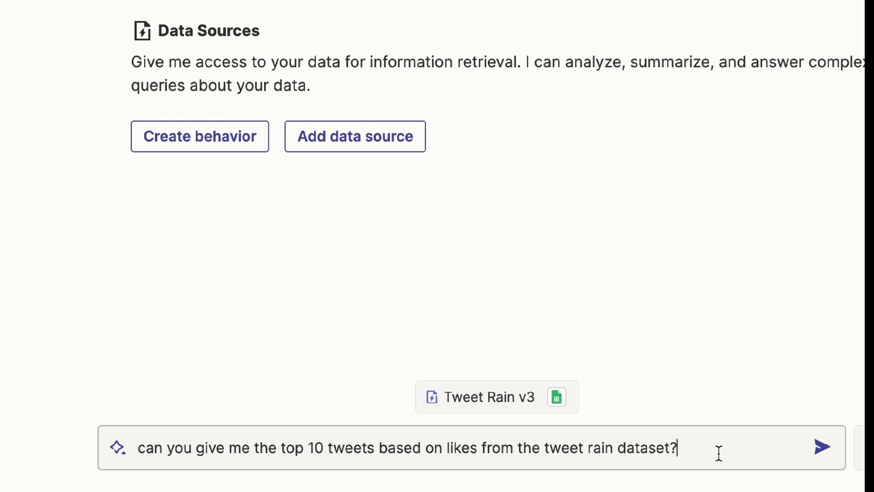
pyautogui.press('Return')
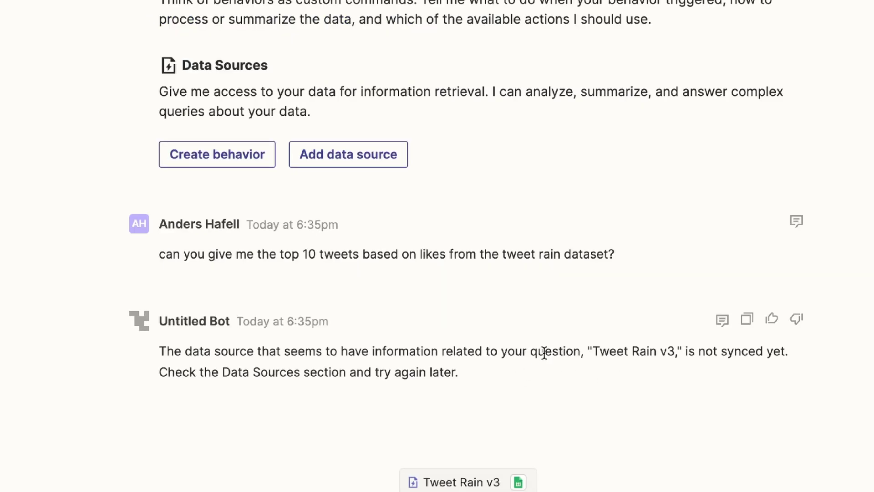
pyautogui.moveTo(558, 351); pyautogui.dragTo(577, 385)
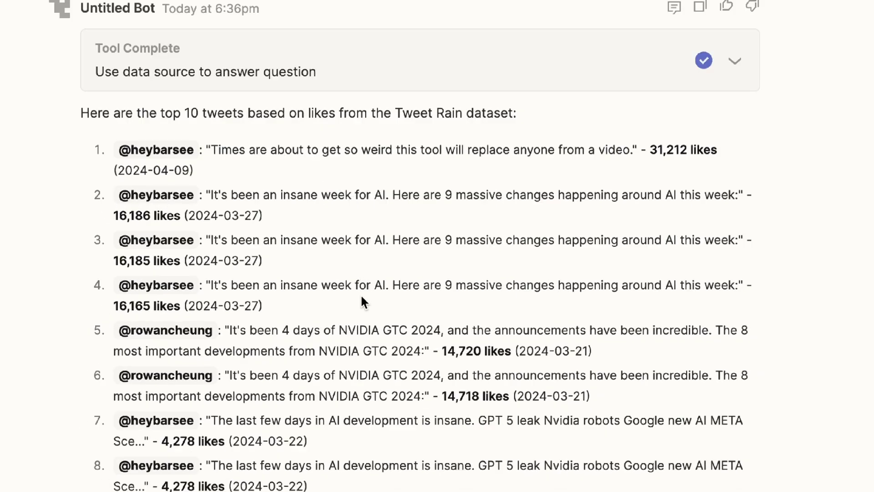
pyautogui.scroll(-3, 363, 305)
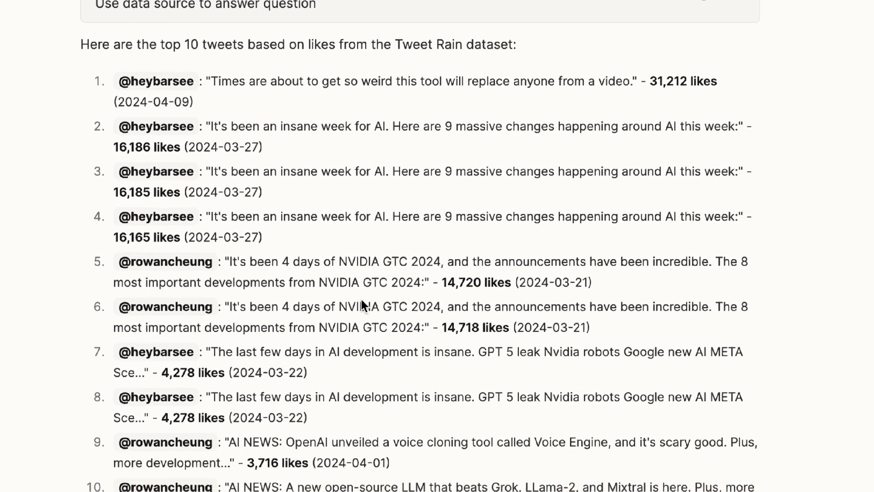
pyautogui.scroll(-1, 362, 305)
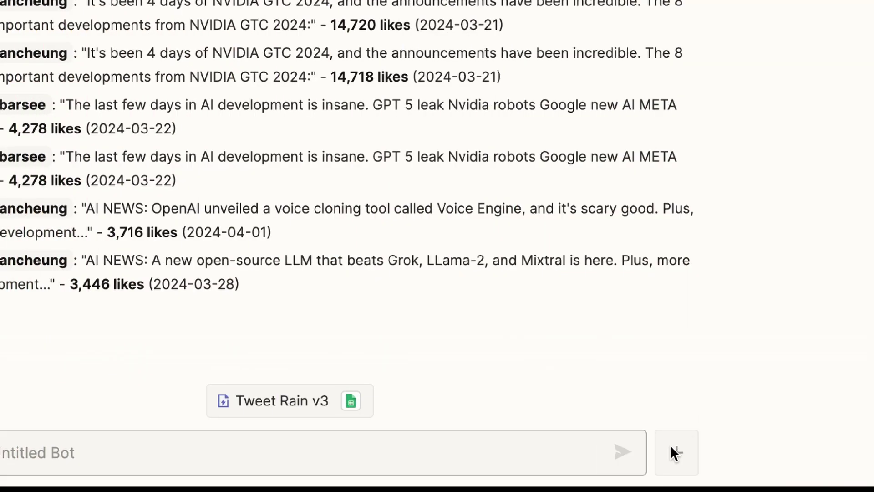
# - Create a behavior with a 'When I message the bot' trigger using the phrase 'Tigger create page'
pyautogui.click(673, 451)
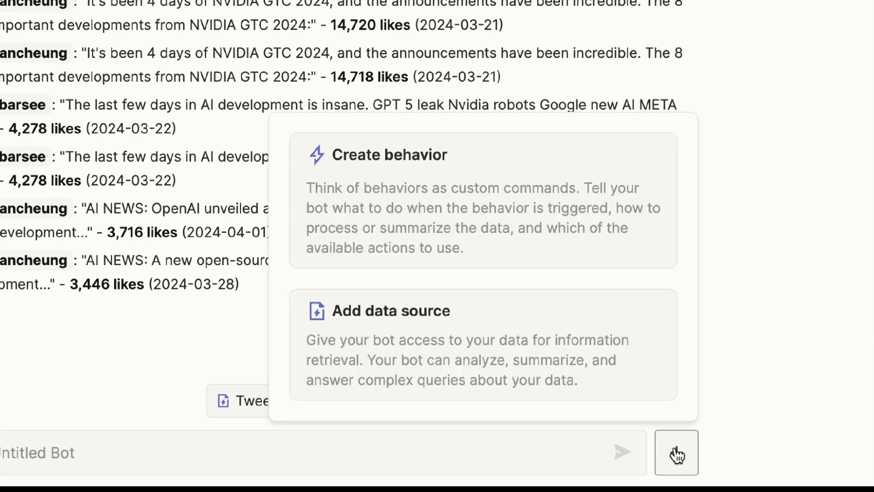
pyautogui.click(433, 172)
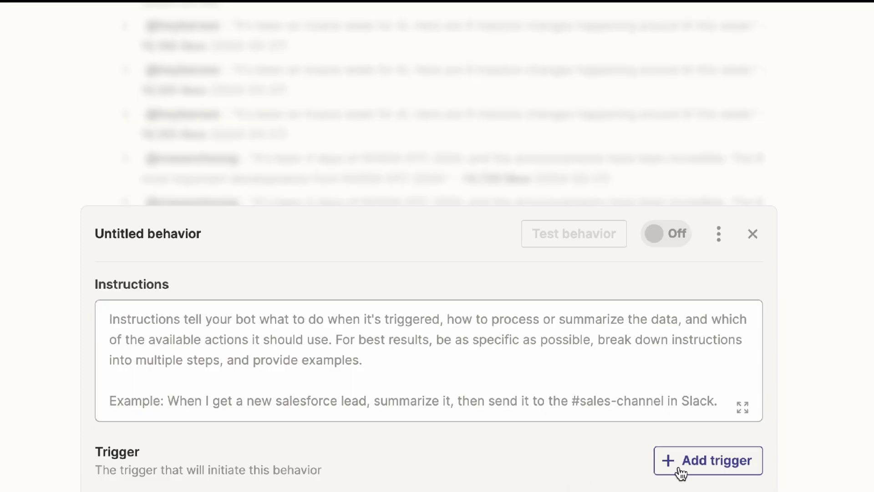
pyautogui.click(680, 469)
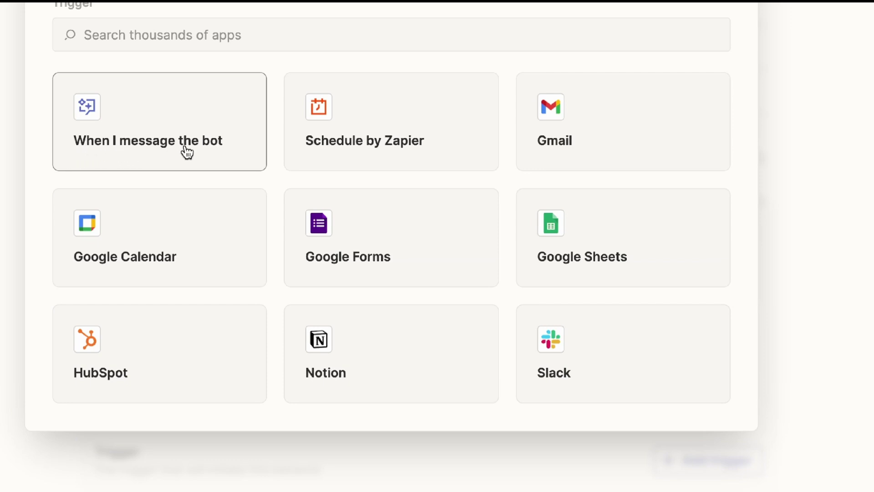
pyautogui.click(235, 158)
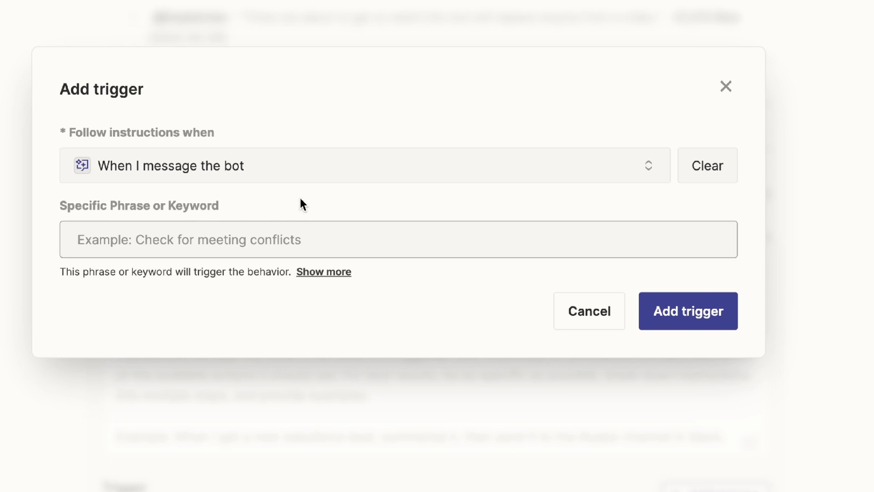
pyautogui.write('Tigger create page')
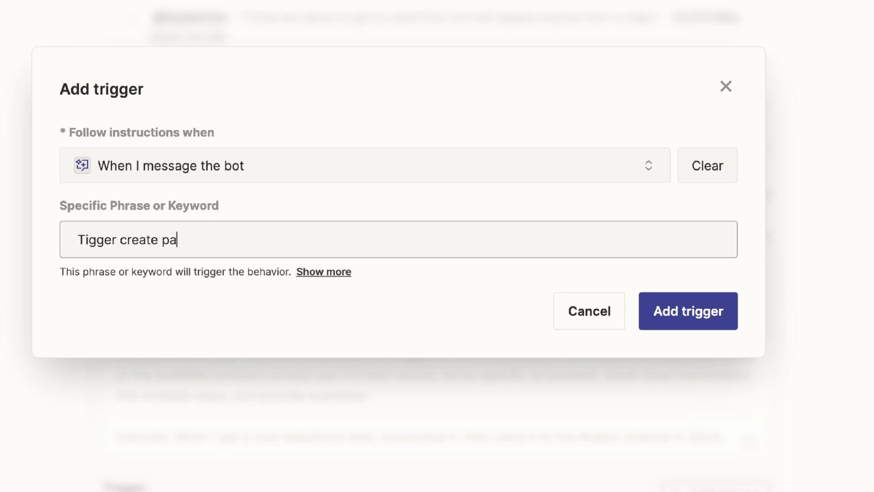
pyautogui.press('Home')
pyautogui.hotkey('ctrl', 'shift', 'Right')
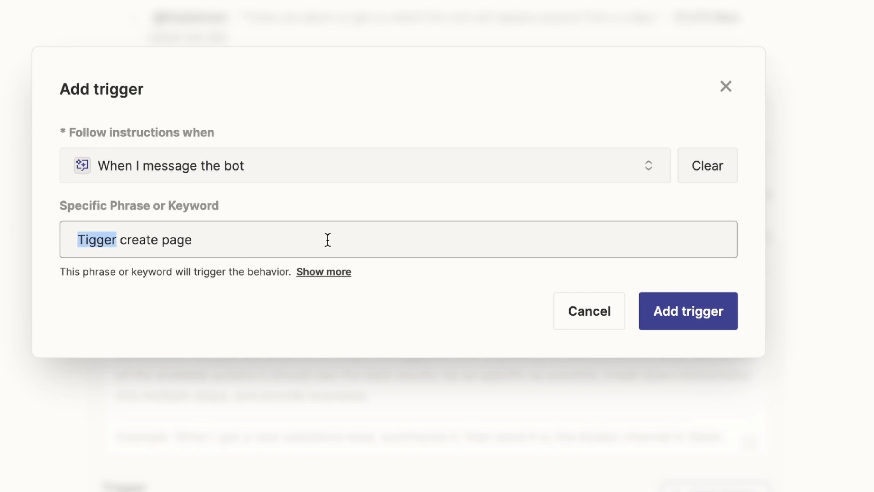
pyautogui.click(683, 314)
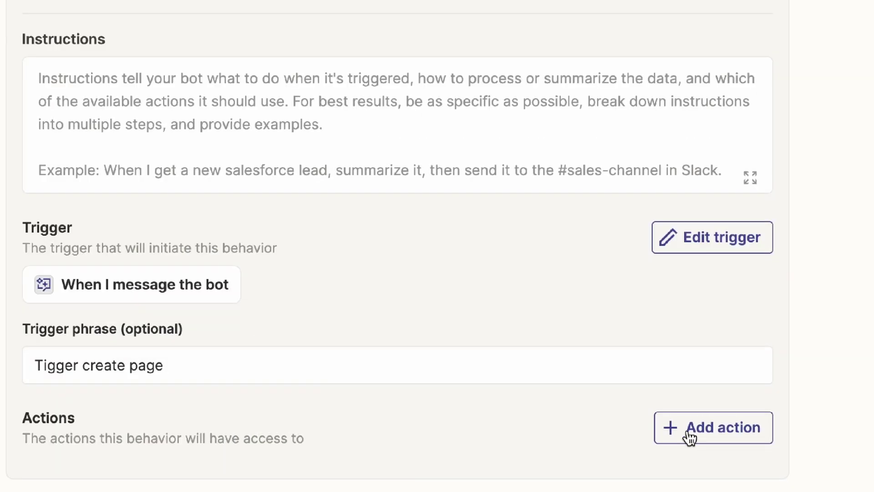
# - Add a Notion: Create Page action with Title left as 'Have AI generate a value'
pyautogui.click(686, 427)
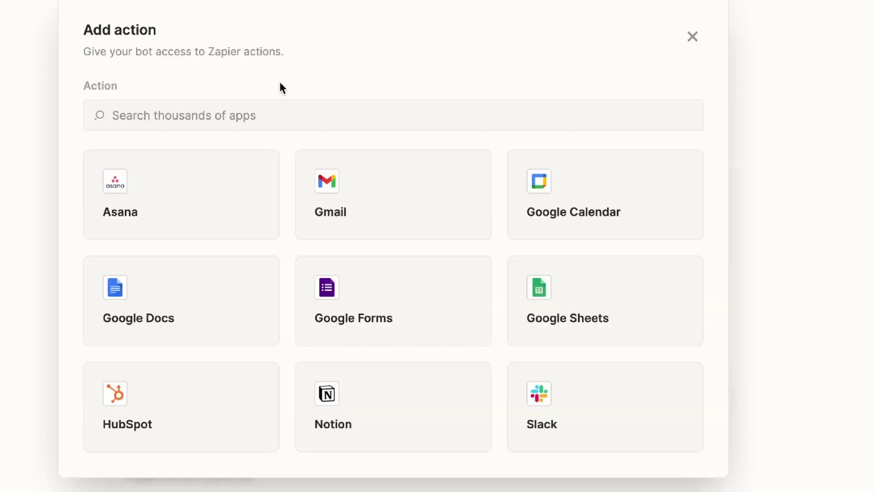
pyautogui.click(358, 123)
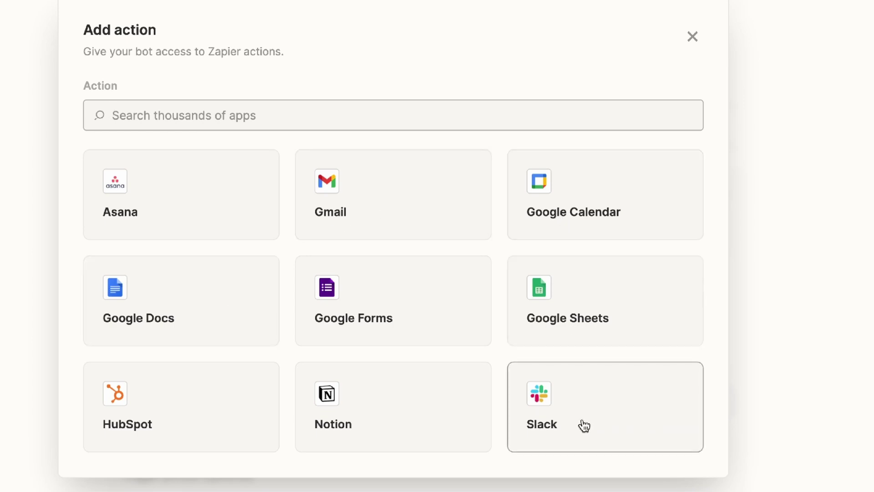
pyautogui.click(397, 414)
pyautogui.scroll(-2, 384, 349)
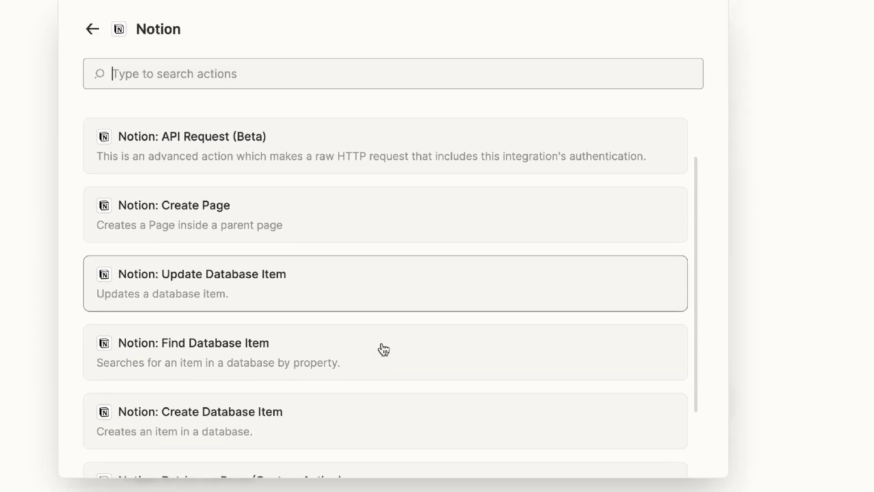
pyautogui.scroll(1, 383, 349)
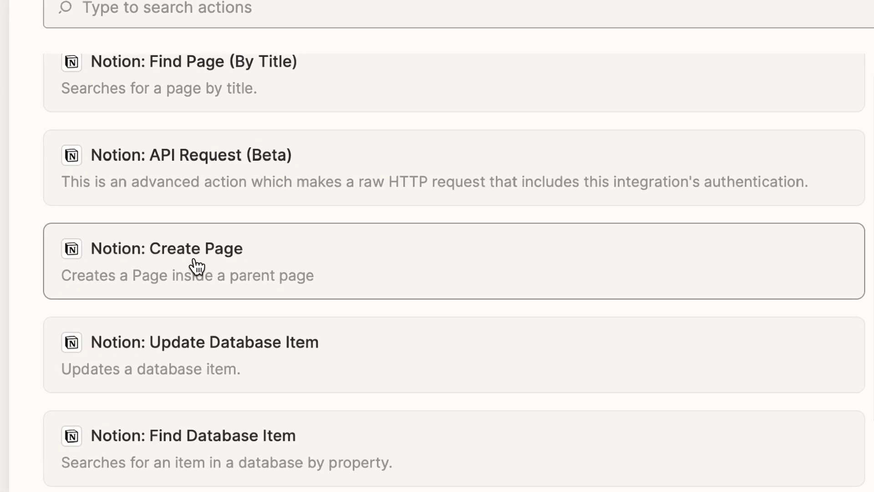
pyautogui.click(197, 266)
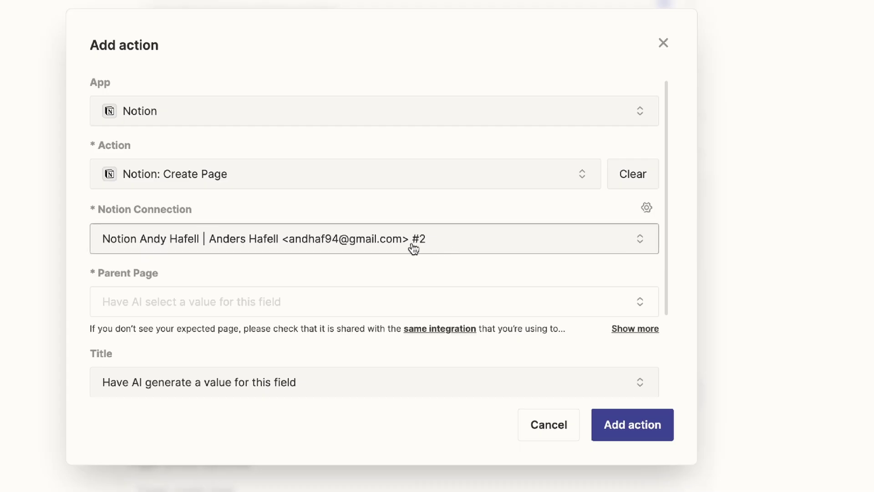
pyautogui.scroll(-2, 101, 267)
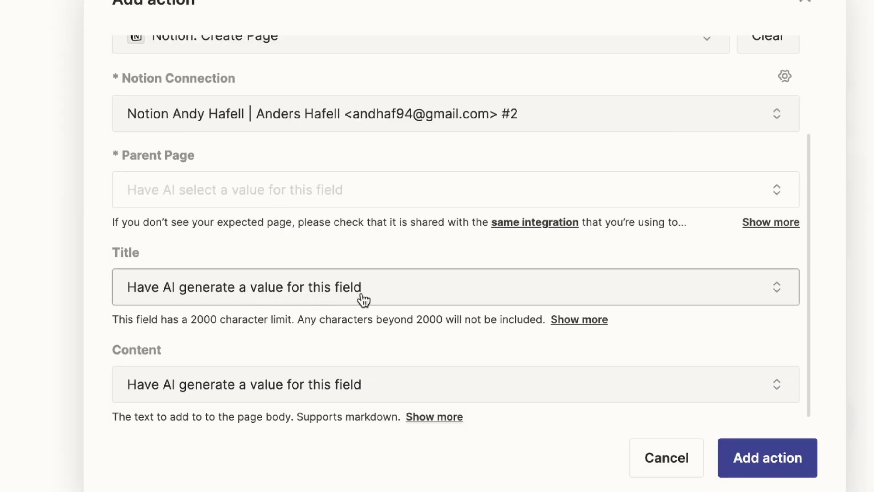
pyautogui.click(399, 294)
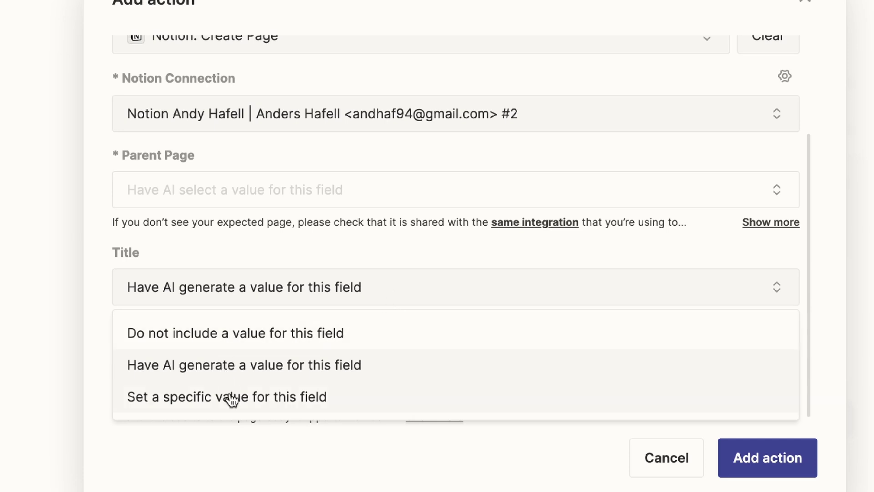
pyautogui.click(260, 371)
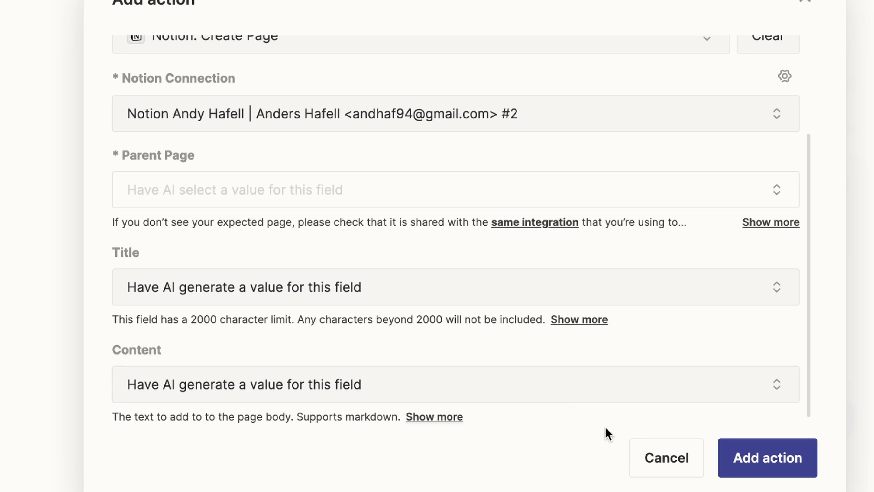
# - Save the Notion action, paste instructions to create a Notion page from user input, and test the behavior
pyautogui.click(781, 472)
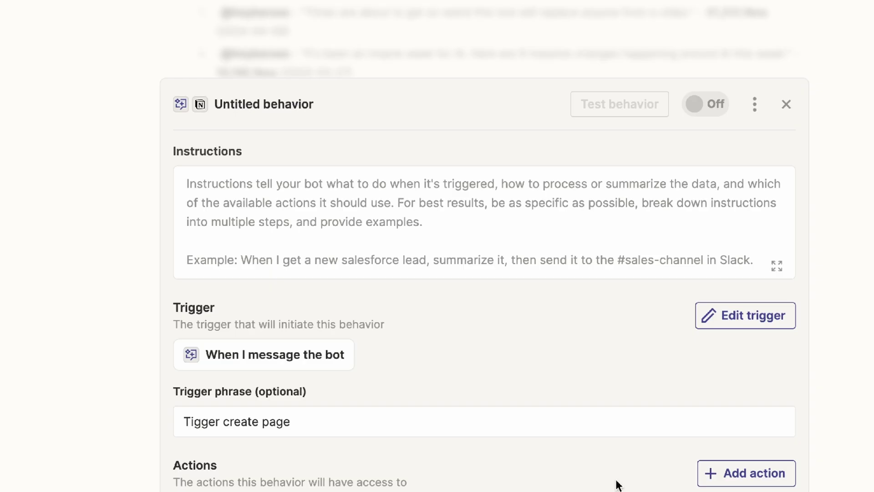
pyautogui.click(309, 197)
pyautogui.write('based on the users input create a page in notion')
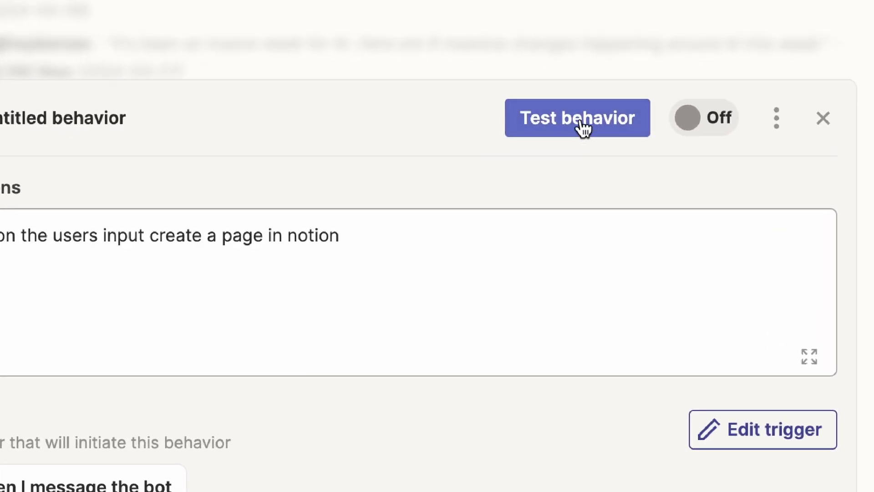
pyautogui.click(581, 122)
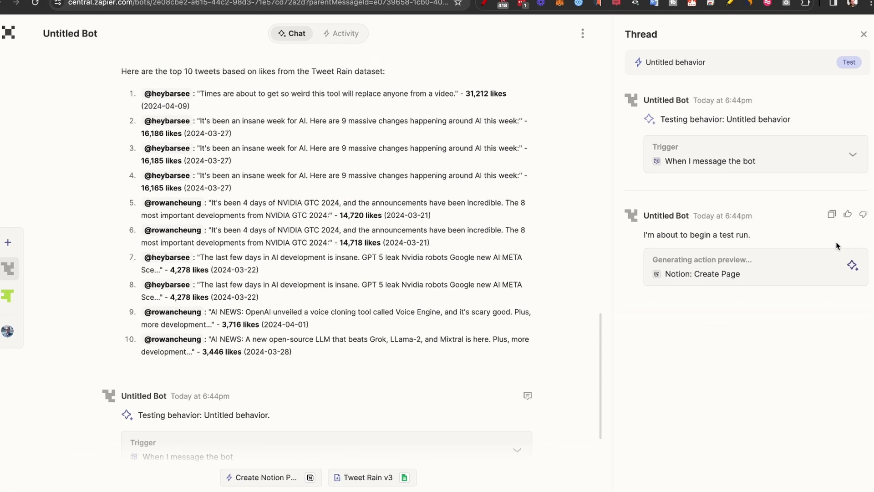
# - Reply asking the bot to use Master Content Doc as the parent page
pyautogui.scroll(-2, 409, 336)
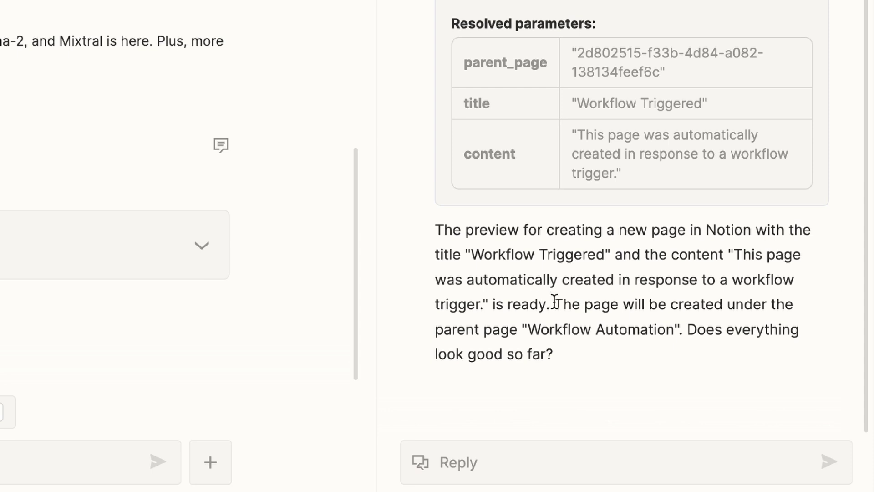
pyautogui.moveTo(555, 302); pyautogui.dragTo(612, 357)
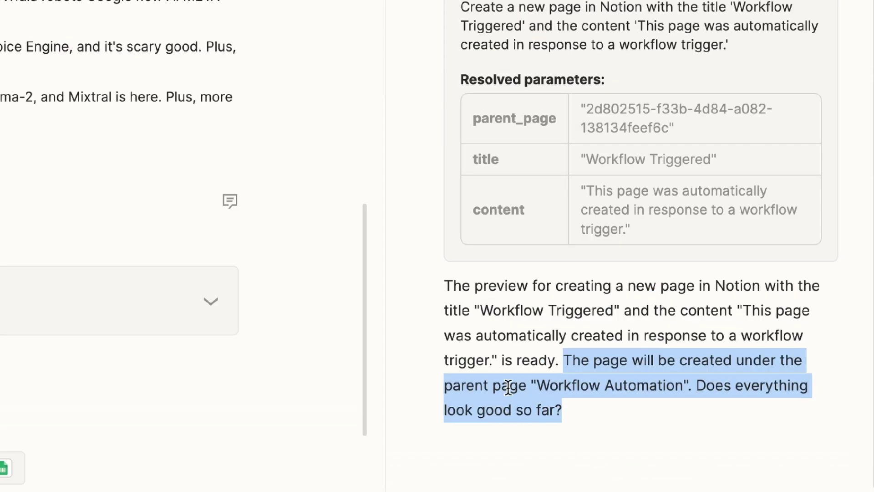
pyautogui.click(537, 387)
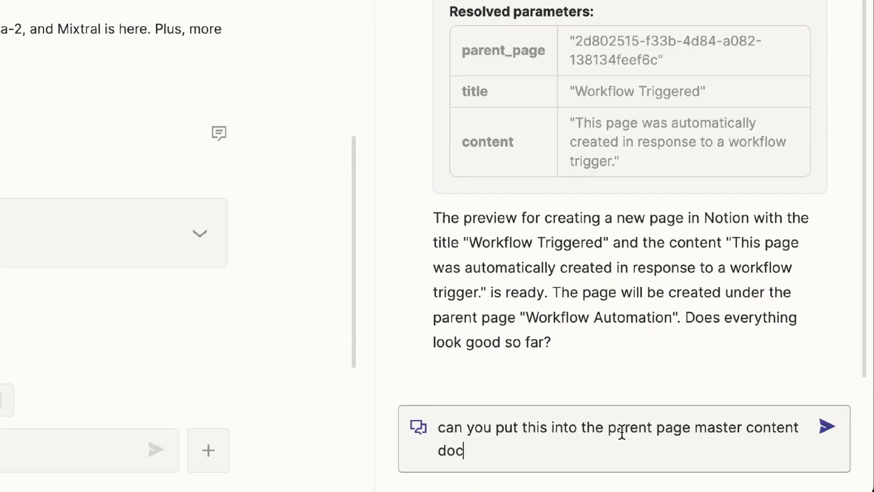
pyautogui.click(826, 427)
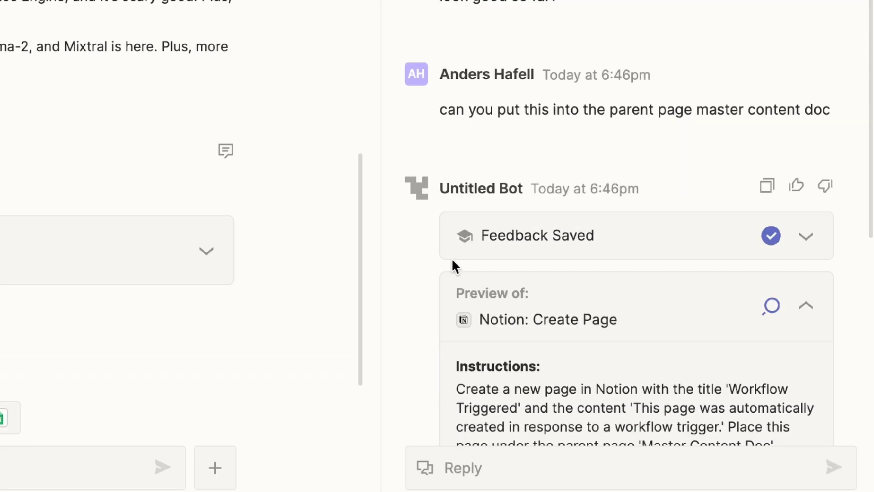
# - Review the saved feedback and reply 'yes' to create the Workflow Triggered page
pyautogui.click(577, 249)
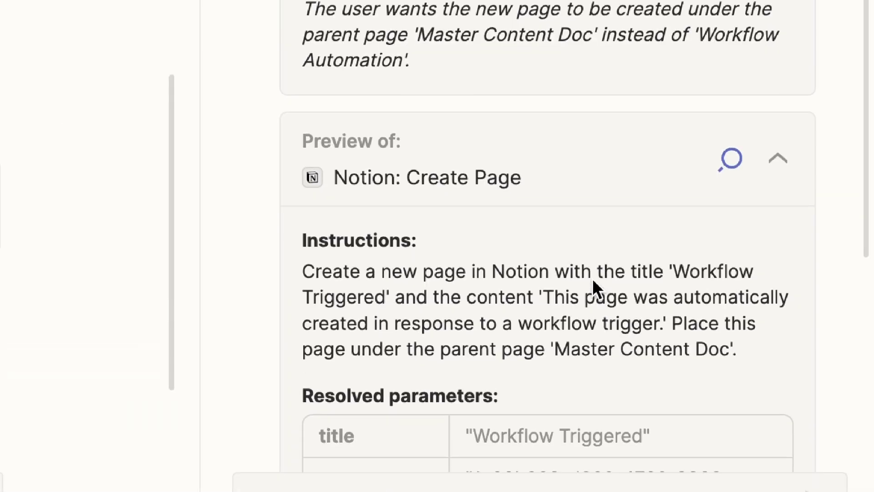
pyautogui.scroll(-10, 653, 341)
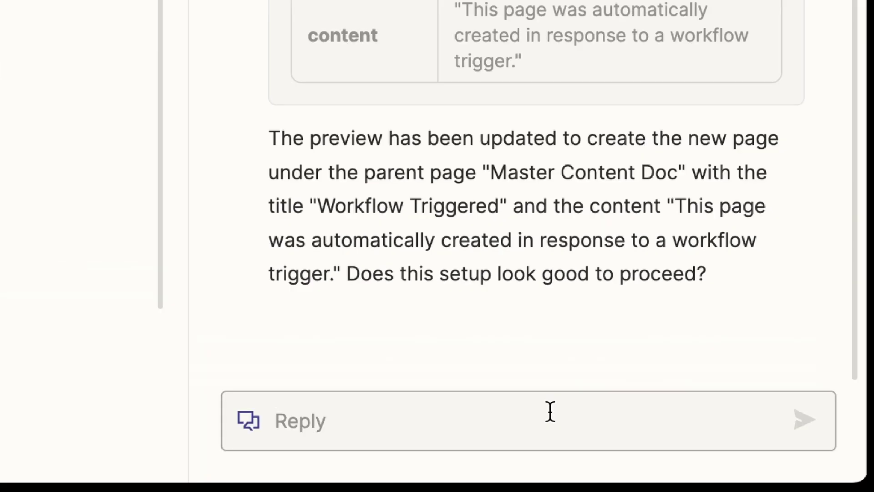
pyautogui.click(574, 487)
pyautogui.write('yes')
pyautogui.press('Return')
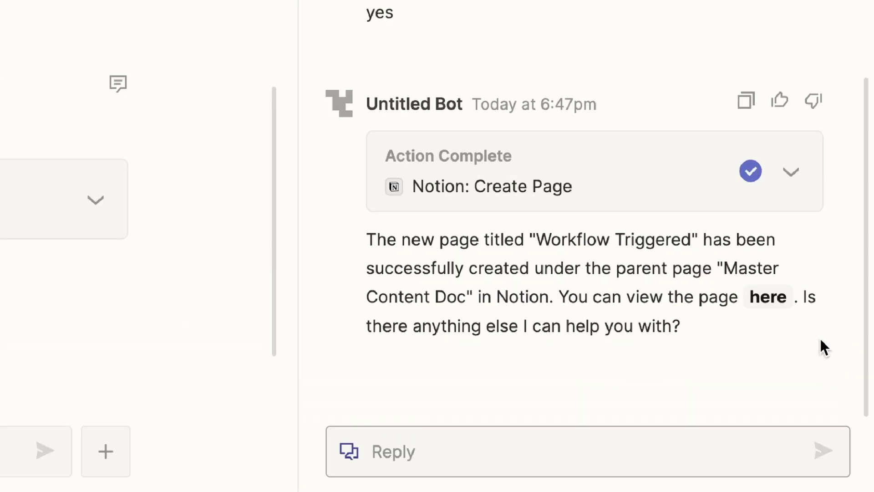
# - Open the new page in Notion, scroll through it, then review the top tweets list in the chat
pyautogui.click(753, 369)
pyautogui.scroll(-15, 474, 431)
pyautogui.scroll(-20, 475, 432)
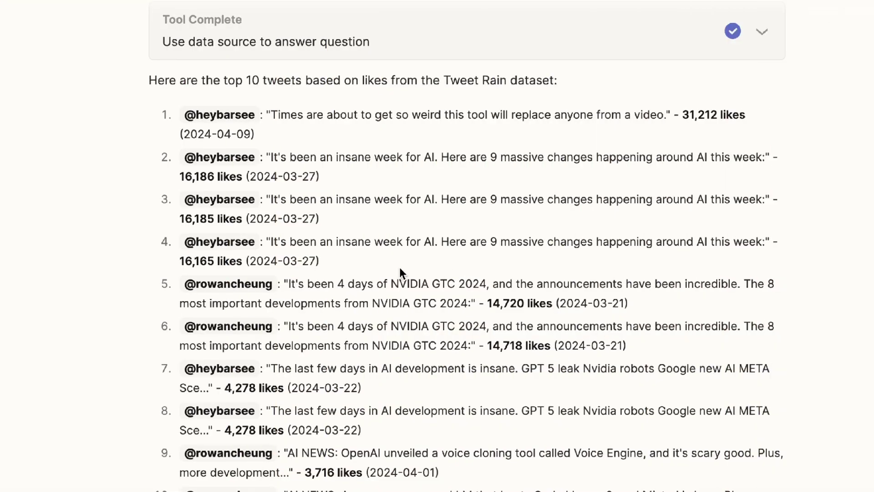
pyautogui.moveTo(362, 266); pyautogui.dragTo(179, 121)
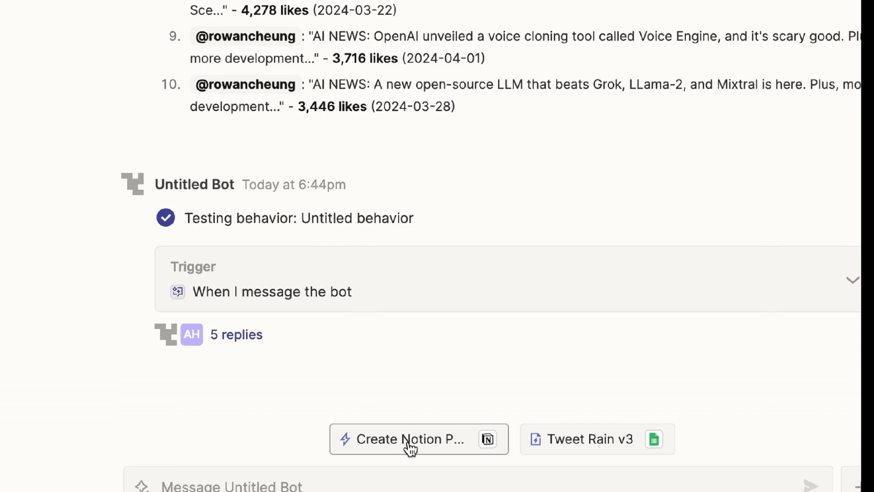
# - Paste a Create Notion Page instruction making titles start with the date, like (Apr 10)
pyautogui.click(410, 440)
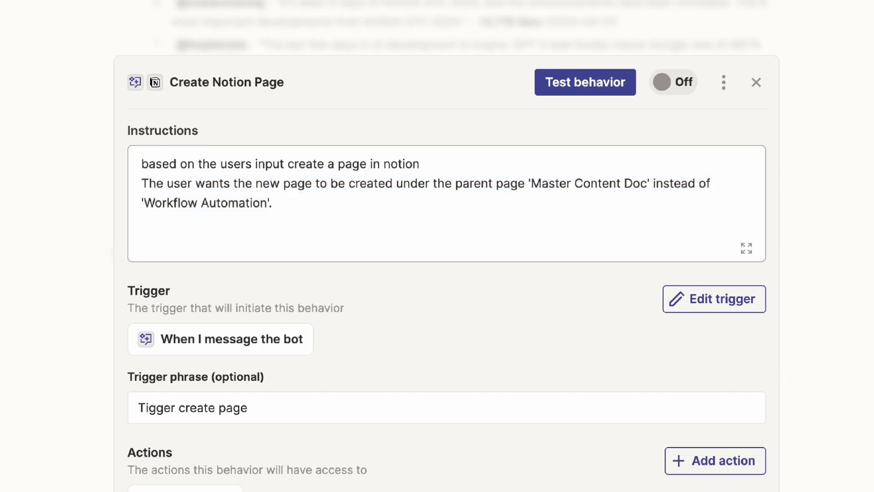
pyautogui.write('at the beginning of any new notion page start the title with todays date formatted in this way (Apr 10)')
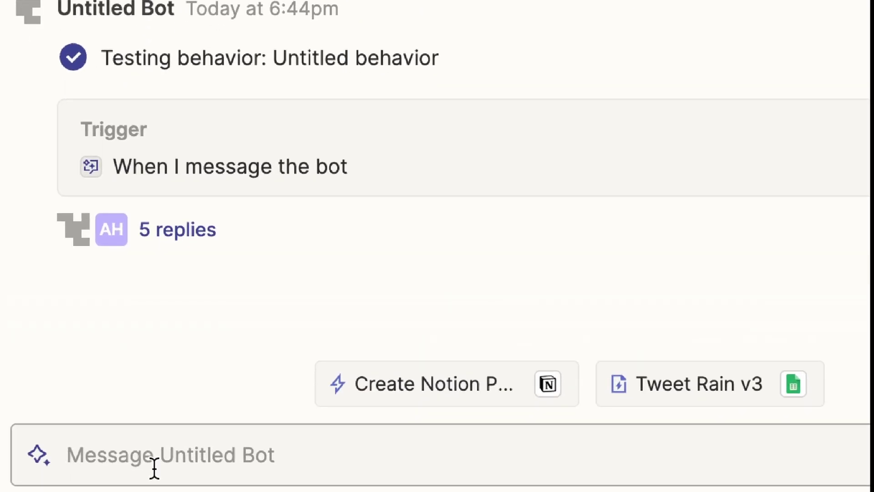
# - Paste and send the request for the top 10 most-liked non-duplicate tweets, then review the list
pyautogui.click(155, 469)
pyautogui.write('can you read my tweet rain database and take 10 of the most liked tweets without any duplicate posts then trigger create page')
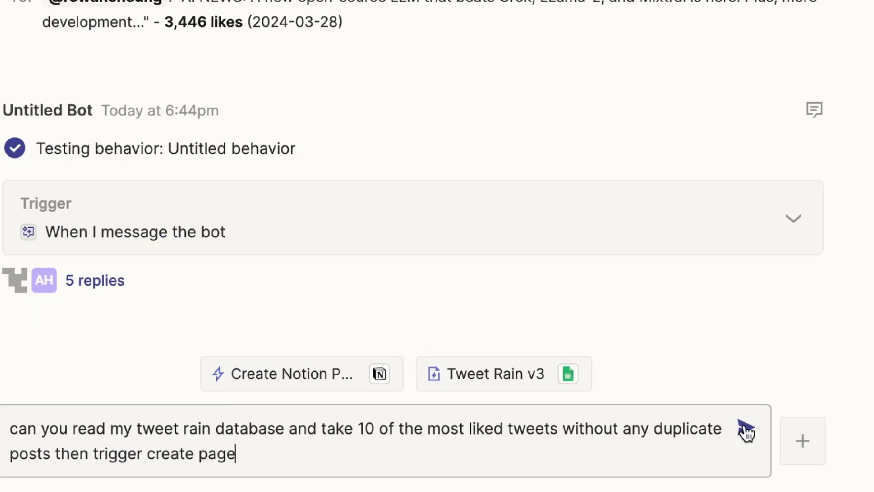
pyautogui.click(744, 429)
pyautogui.moveTo(75, 205); pyautogui.dragTo(332, 203)
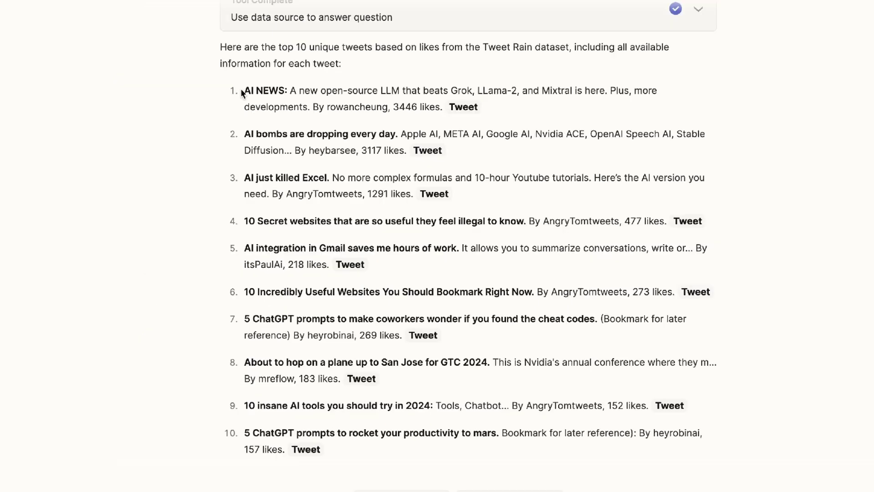
pyautogui.moveTo(244, 90); pyautogui.dragTo(479, 449)
# - Check the likes counts in the top 10 list, such as 152 for item 9
pyautogui.click(479, 449)
pyautogui.scroll(-1, 576, 256)
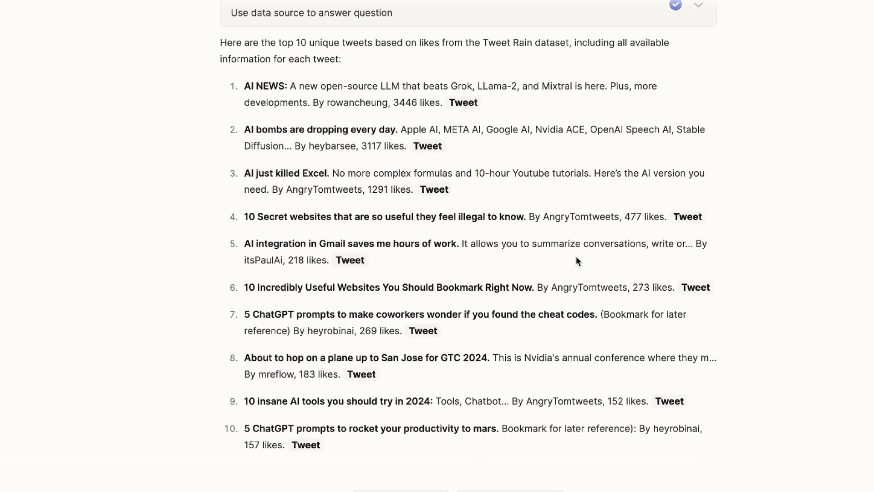
pyautogui.doubleClick(615, 402)
pyautogui.scroll(-1, 615, 402)
pyautogui.click(412, 424)
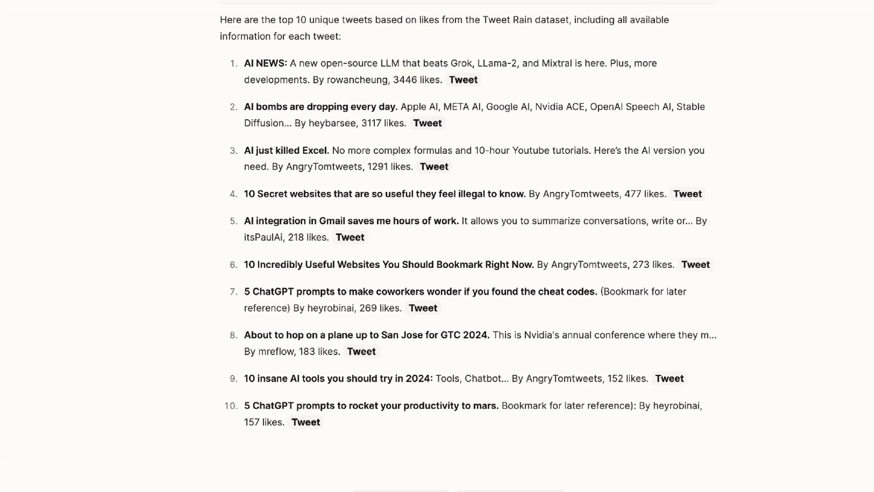
# - Send 'trigger create page' to the bot, then type 'trigger create page behavior'
pyautogui.click(252, 465)
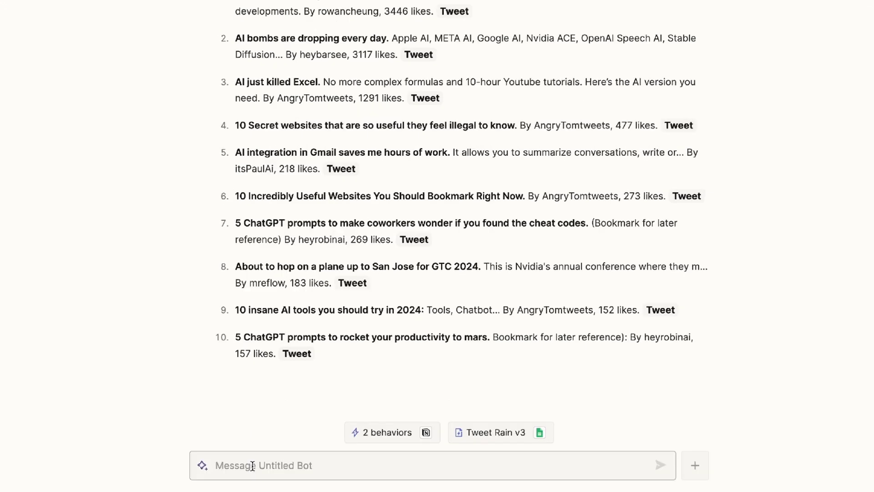
pyautogui.write('trigger create page')
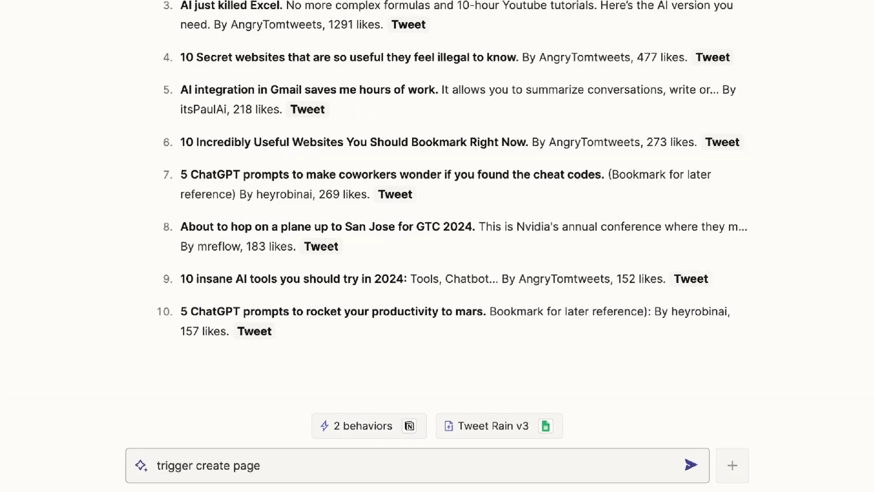
pyautogui.press('Return')
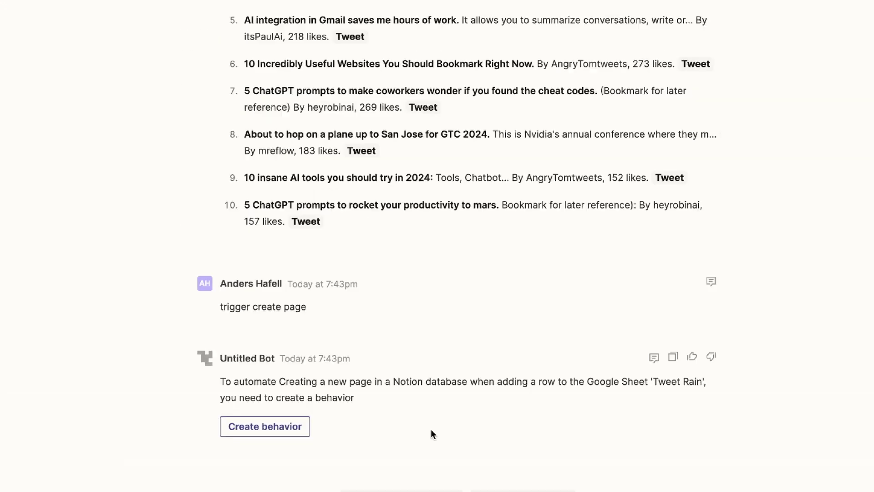
pyautogui.moveTo(365, 398); pyautogui.dragTo(220, 382)
pyautogui.write('trigger create page behavior')
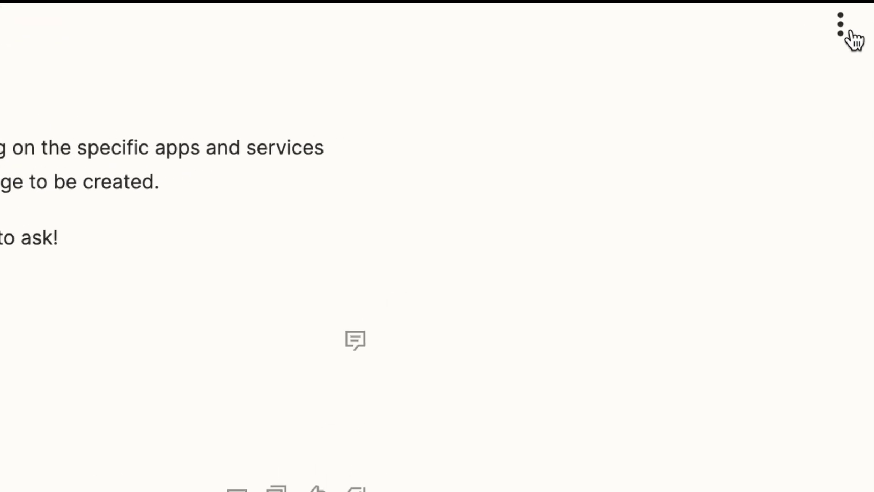
# - Choose Start a fresh chat from the bot's three-dot options menu
pyautogui.click(849, 32)
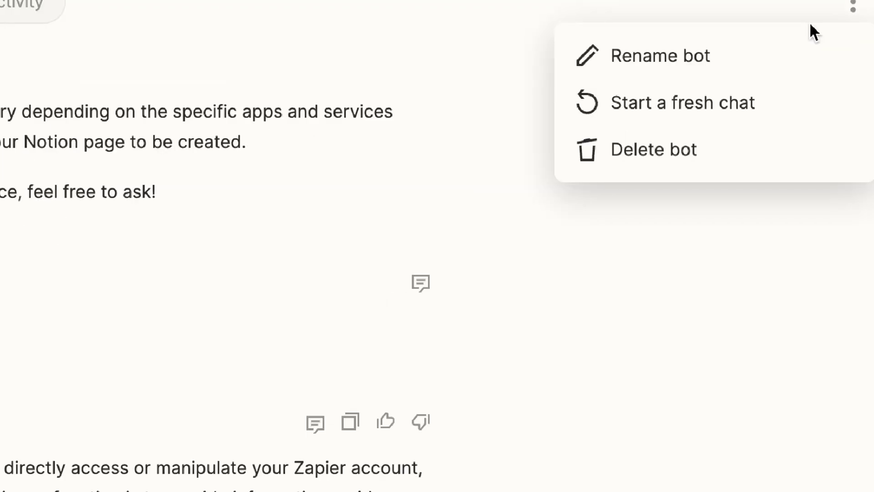
pyautogui.click(684, 104)
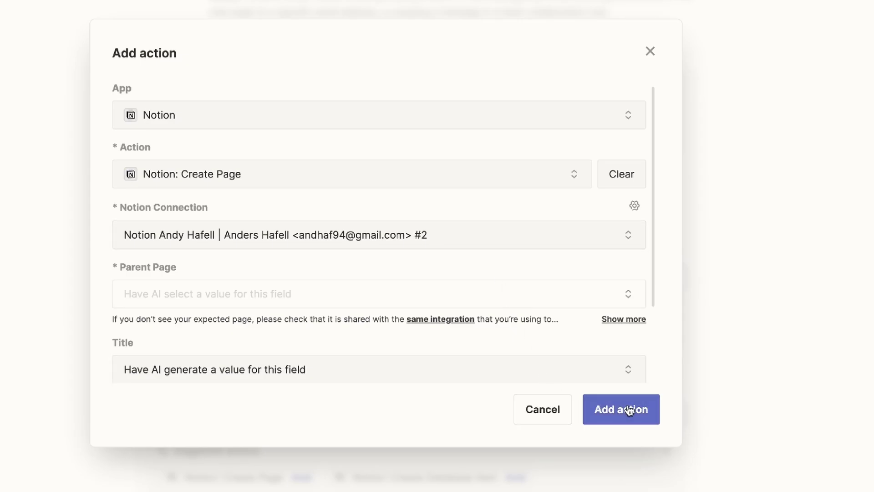
# - Add the Notion Create Page action to the 'create page in notion' behavior
pyautogui.click(629, 409)
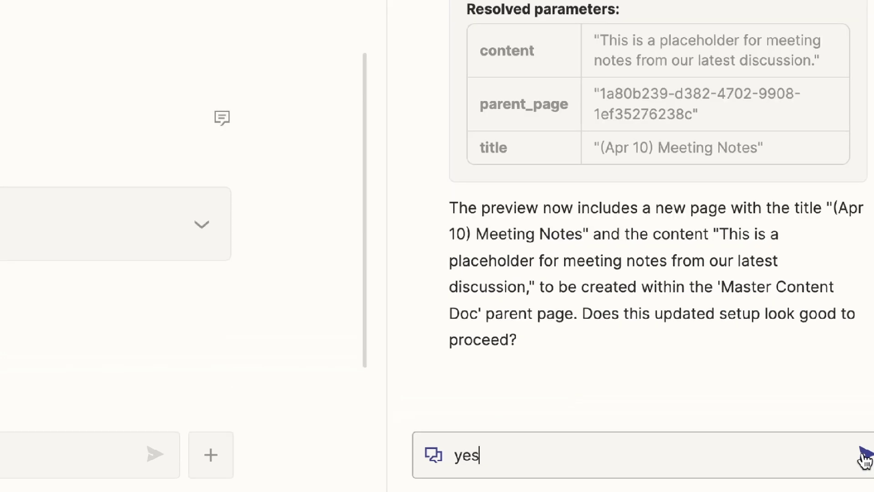
# - Confirm the page creation, then switch Automated Notion Page Creation on and Create Notion Page off
pyautogui.click(863, 454)
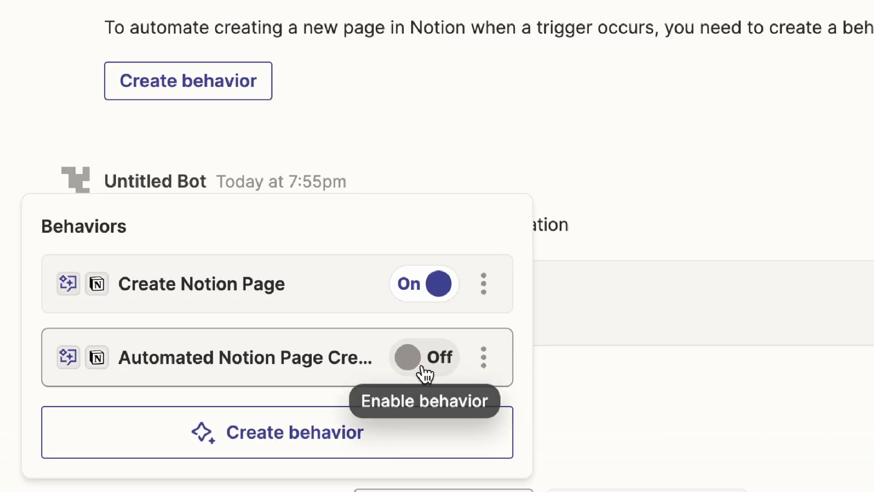
pyautogui.click(425, 361)
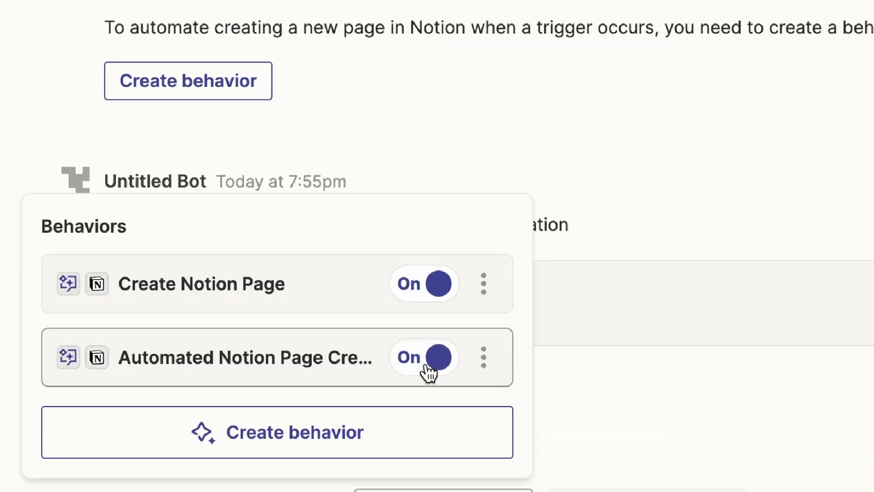
pyautogui.click(428, 286)
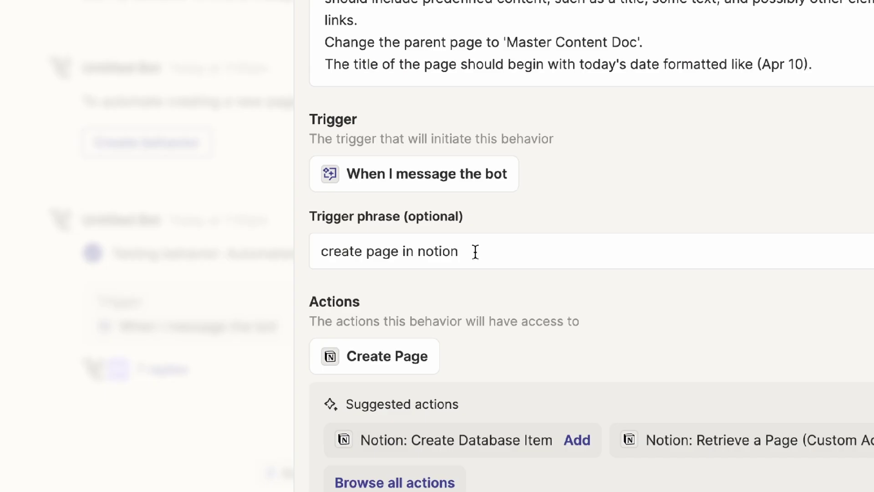
pyautogui.moveTo(473, 252); pyautogui.dragTo(307, 253)
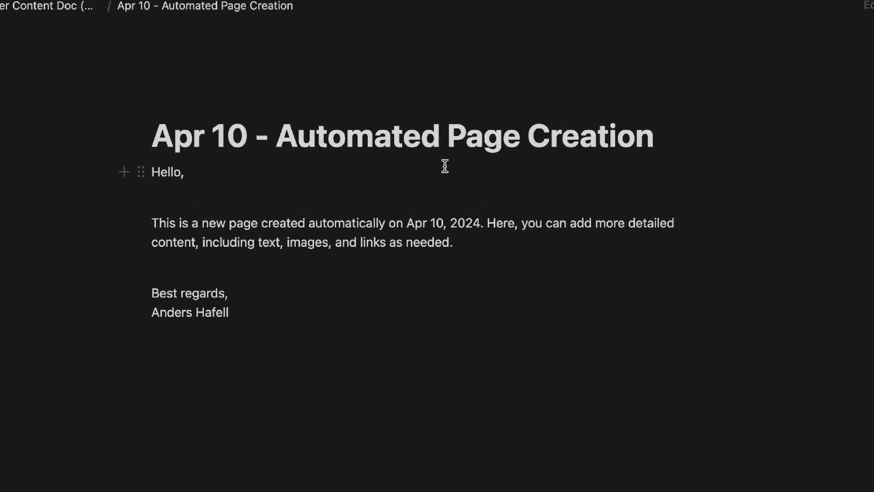
pyautogui.rightClick(445, 166)
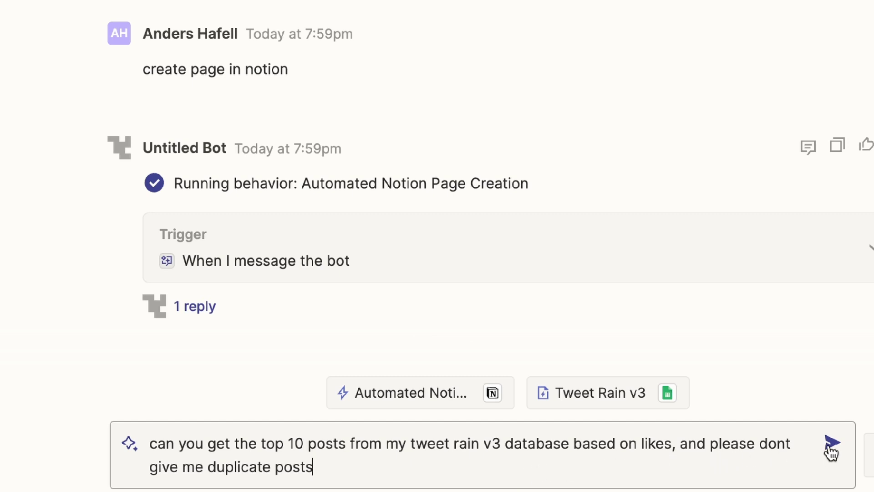
# - Send the top 10 posts request and review the returned posts
pyautogui.click(831, 452)
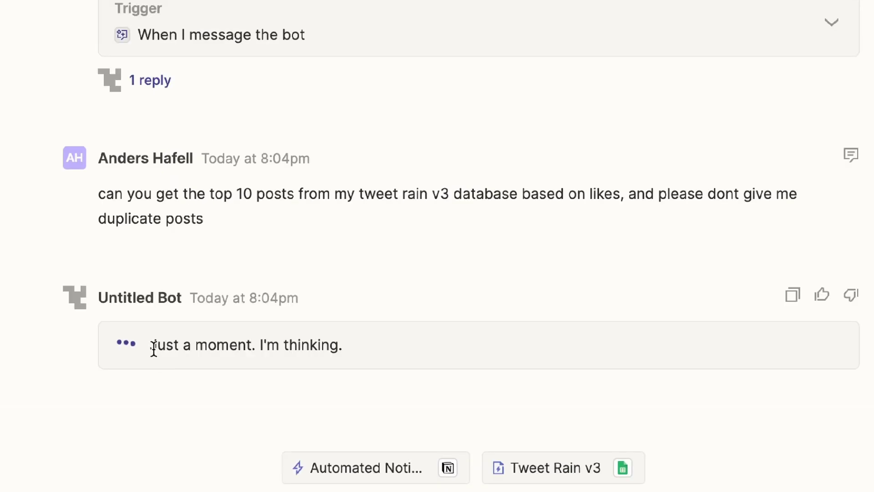
pyautogui.moveTo(153, 348); pyautogui.dragTo(340, 353)
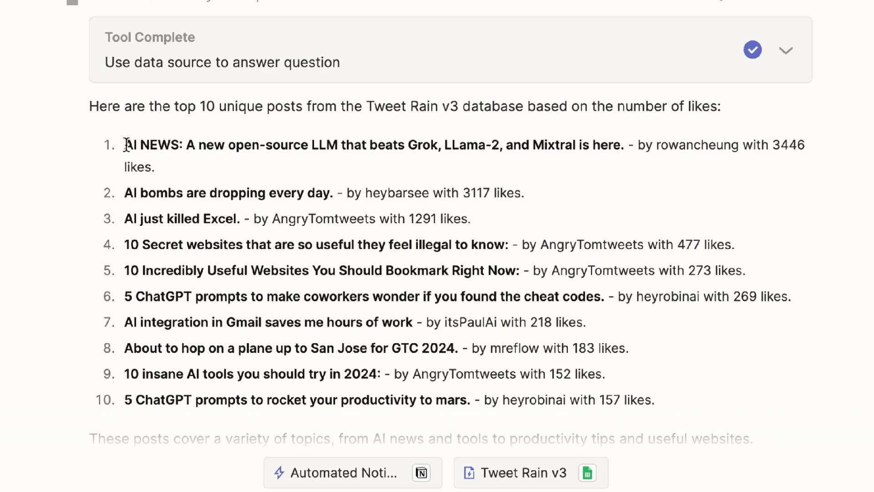
pyautogui.moveTo(127, 144); pyautogui.dragTo(543, 203)
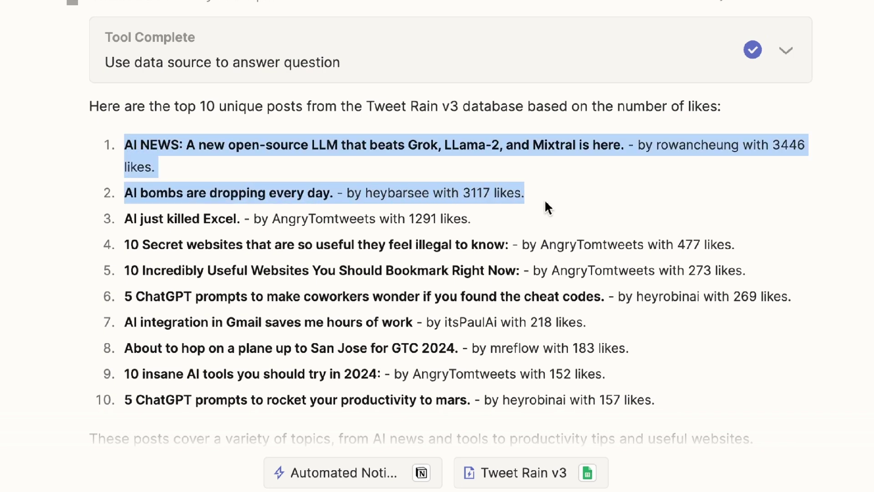
pyautogui.tripleClick(424, 219)
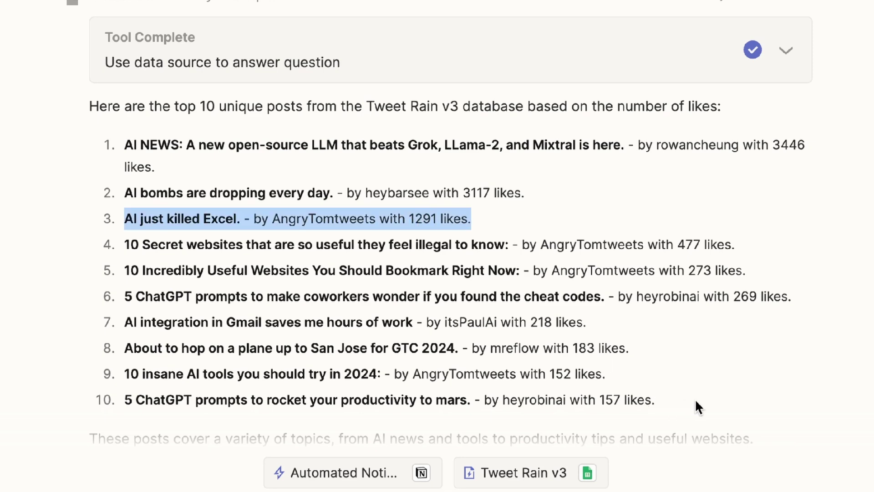
pyautogui.scroll(-2, 697, 405)
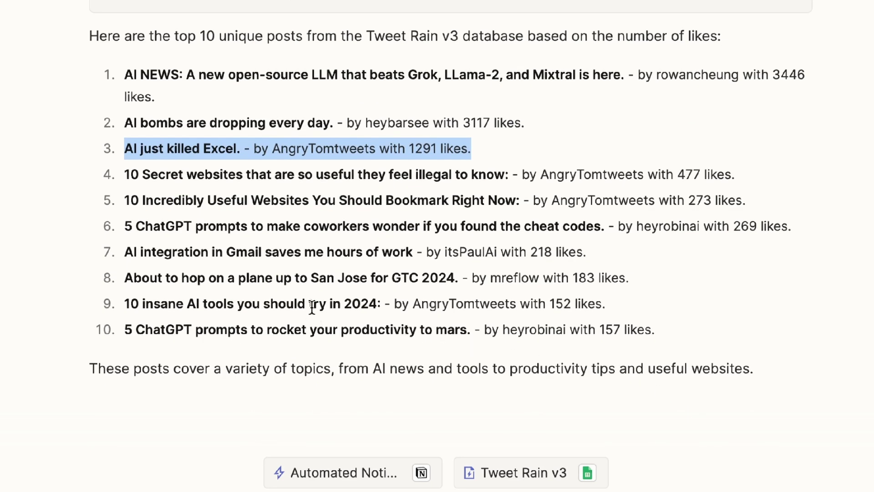
pyautogui.moveTo(241, 305); pyautogui.dragTo(378, 304)
# - Ask the bot to repeat the list with all the data from these rows
pyautogui.click(197, 451)
pyautogui.write('can you do the same again but can you provide all the data from these rows?')
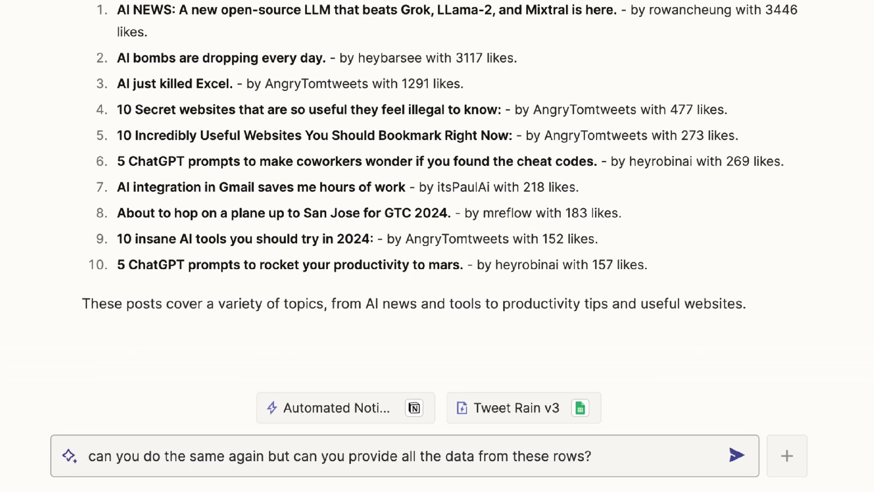
pyautogui.click(737, 454)
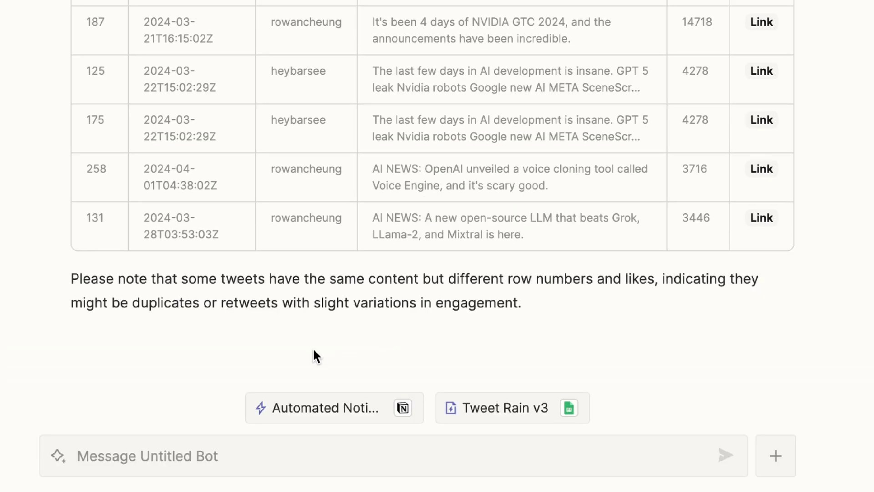
# - Send 'put the tweets that you wrote in your message and create page in notion', then open the resulting page
pyautogui.click(232, 449)
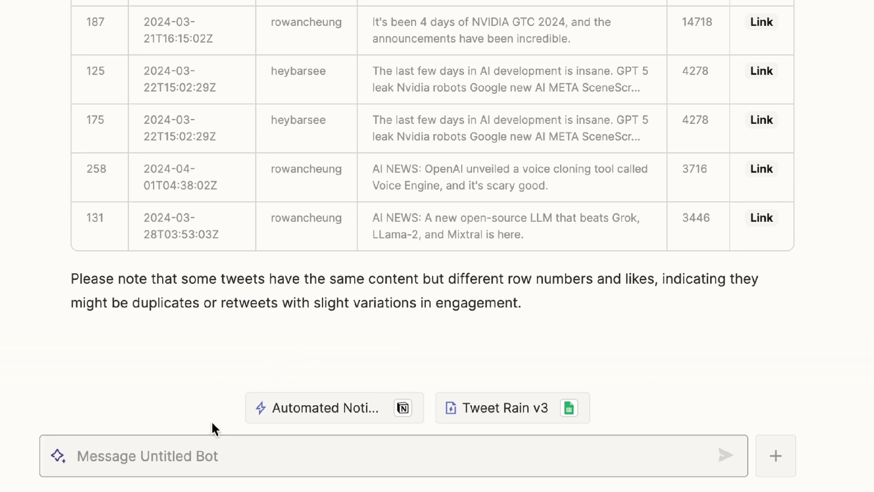
pyautogui.write('put the tweets that you wrote in your message and ')
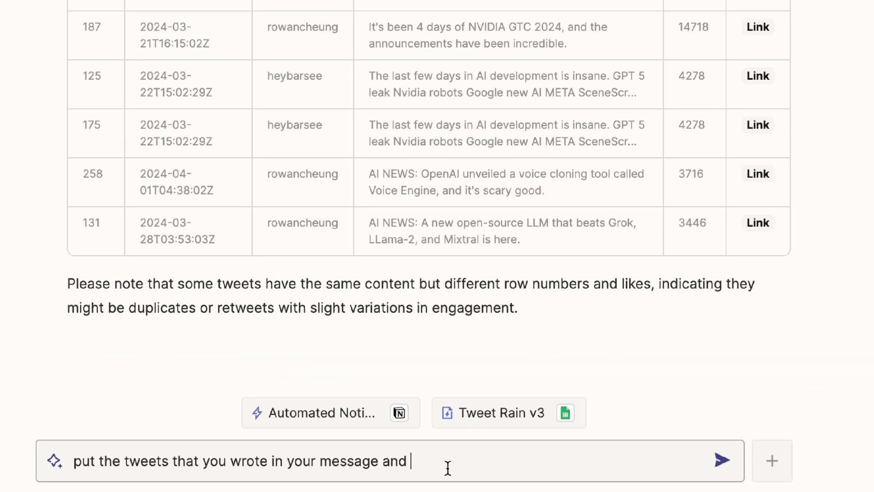
pyautogui.write('create page in notion')
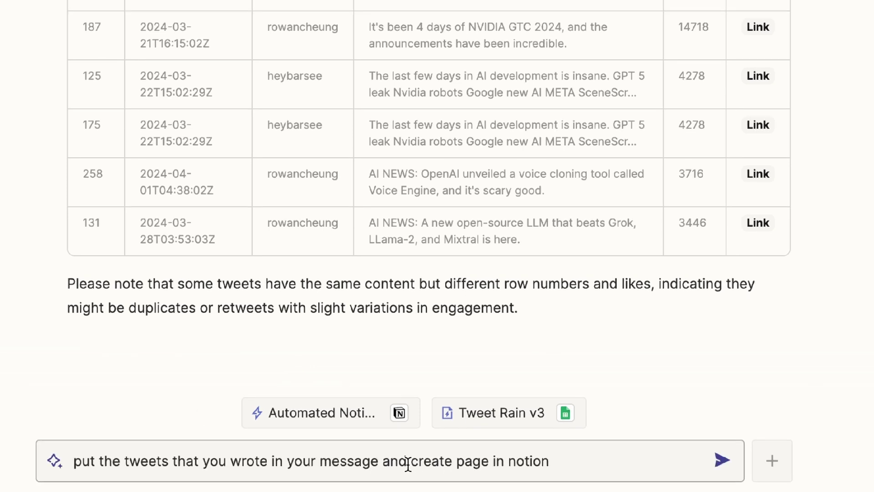
pyautogui.moveTo(417, 462); pyautogui.dragTo(579, 460)
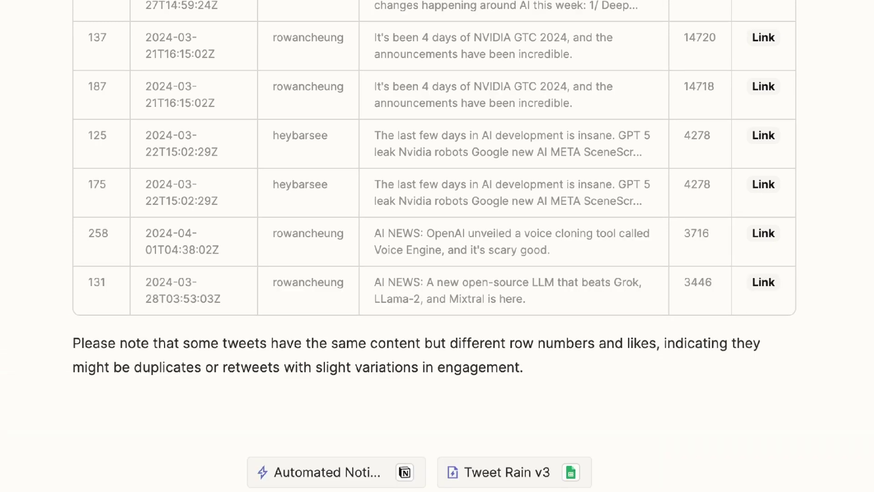
pyautogui.press('Return')
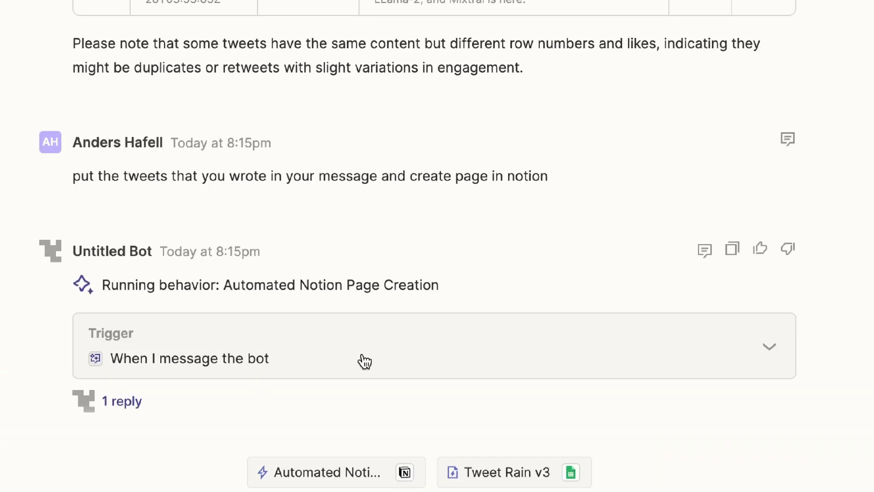
pyautogui.click(127, 405)
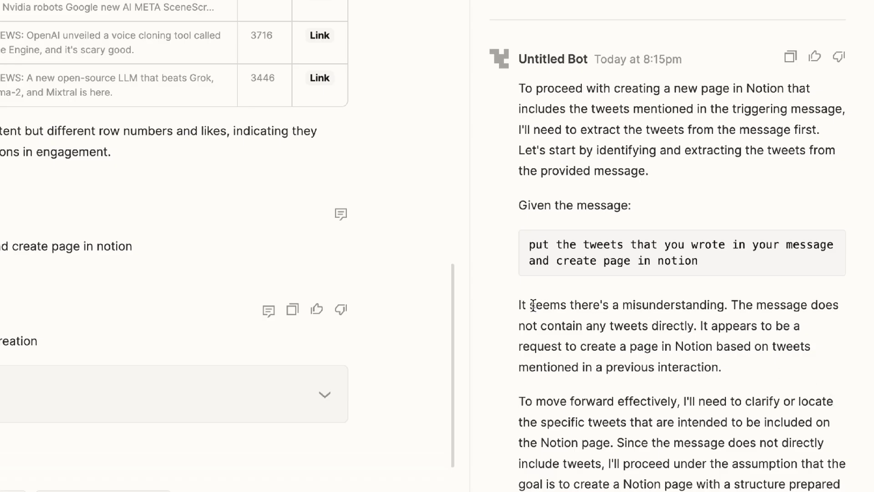
pyautogui.scroll(-9, 764, 348)
pyautogui.scroll(-2, 765, 375)
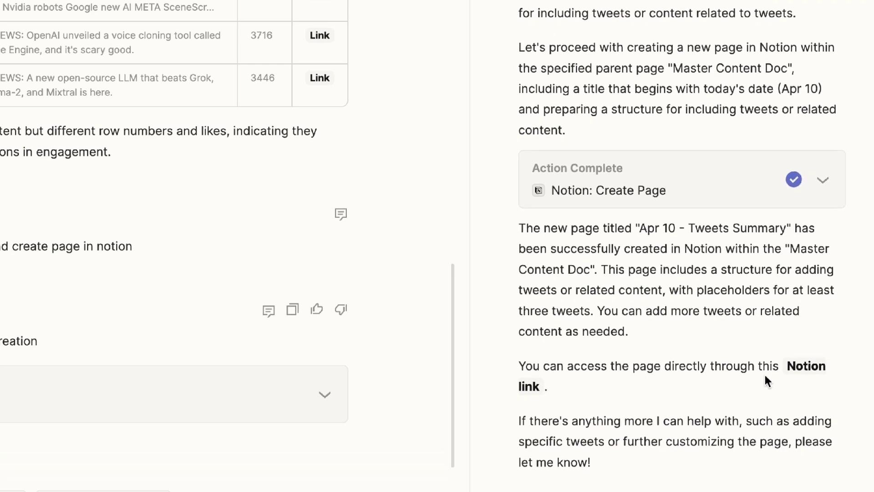
pyautogui.click(809, 372)
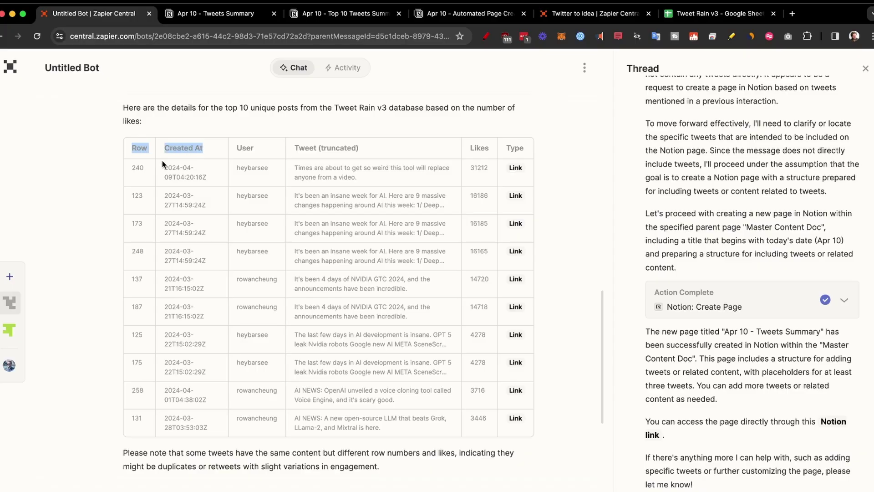
# - Copy the tweet results table, resend it with 'create page in notion', and open the created page
pyautogui.moveTo(162, 161); pyautogui.dragTo(523, 425)
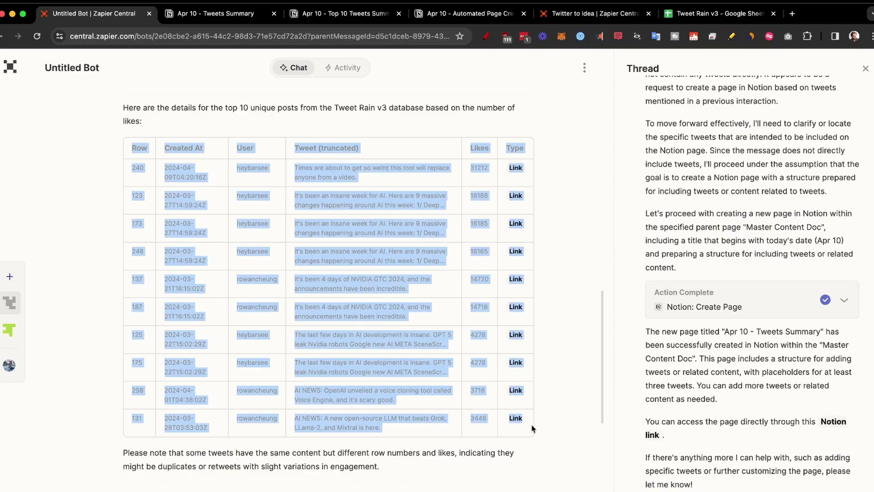
pyautogui.press('super+c')
pyautogui.press('super+v')
pyautogui.hotkey('shift', 'Return')
pyautogui.hotkey('shift', 'Return')
pyautogui.write('create page in notion')
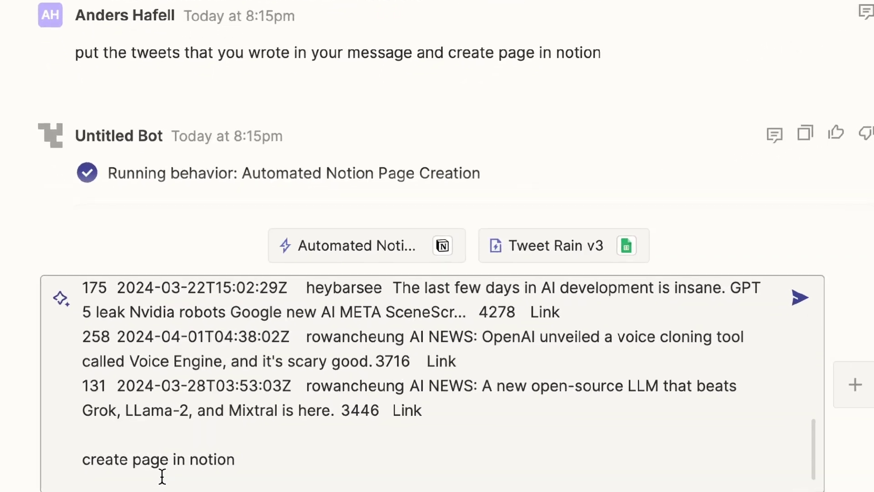
pyautogui.press('Return')
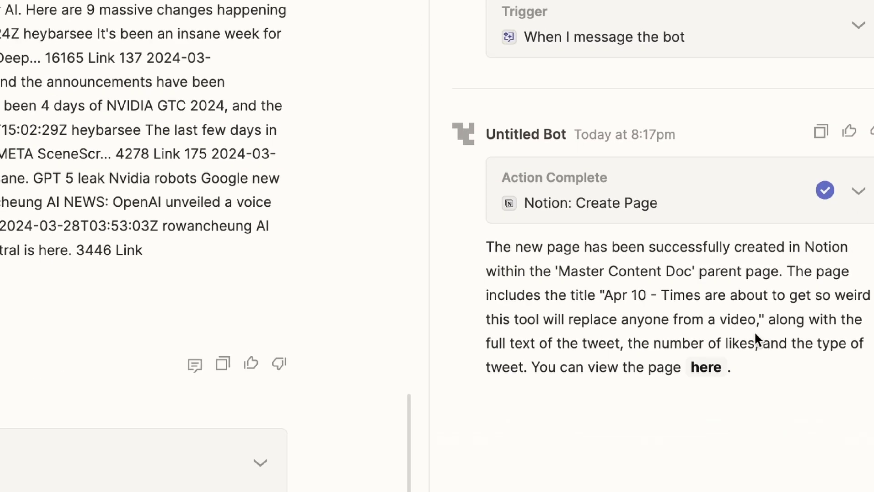
pyautogui.click(712, 367)
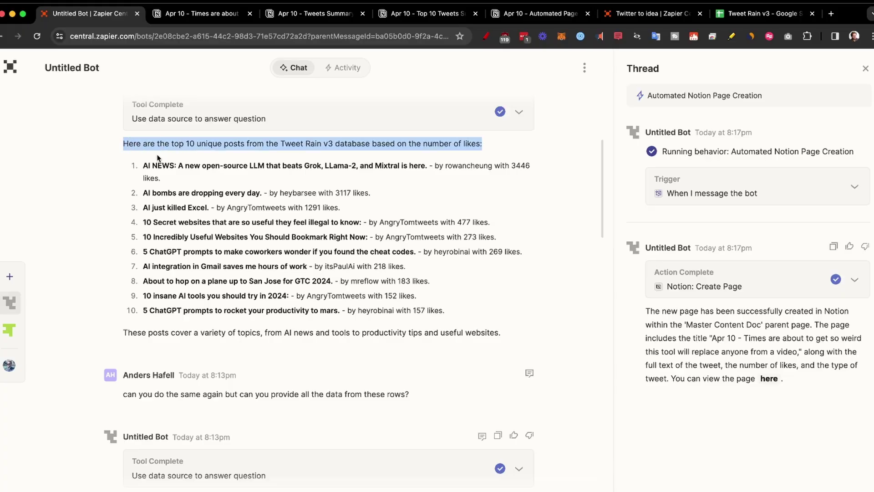
pyautogui.moveTo(158, 157); pyautogui.dragTo(459, 310)
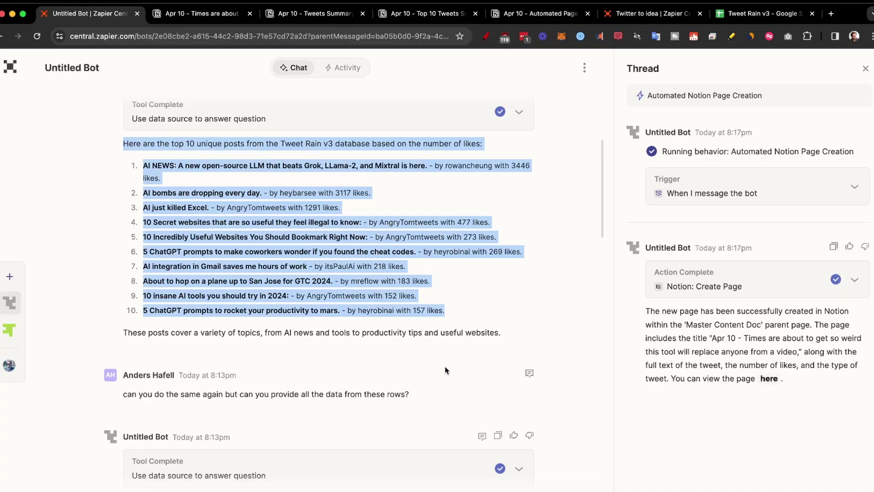
# - Open the new 'Apr 10 - Top 10 Unique Tweets from Tweet Rain v3' Notion page from the bot's reply
pyautogui.scroll(-3, 444, 366)
pyautogui.scroll(-5, 445, 366)
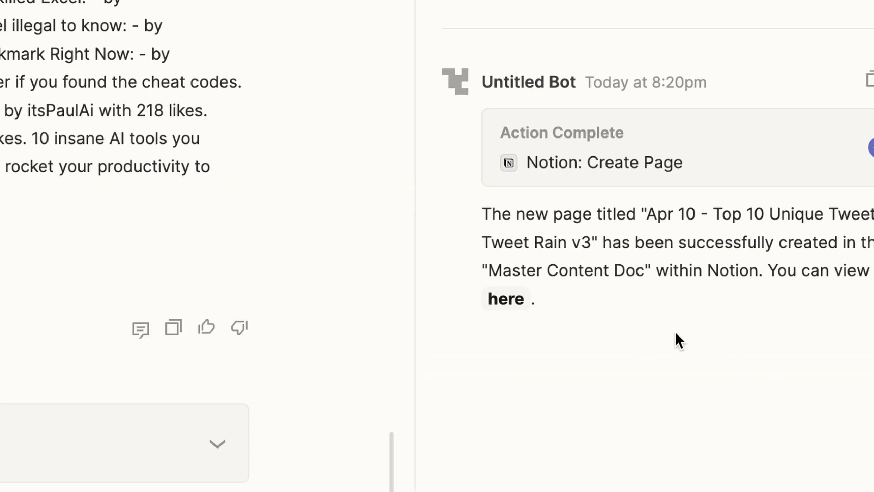
pyautogui.click(512, 300)
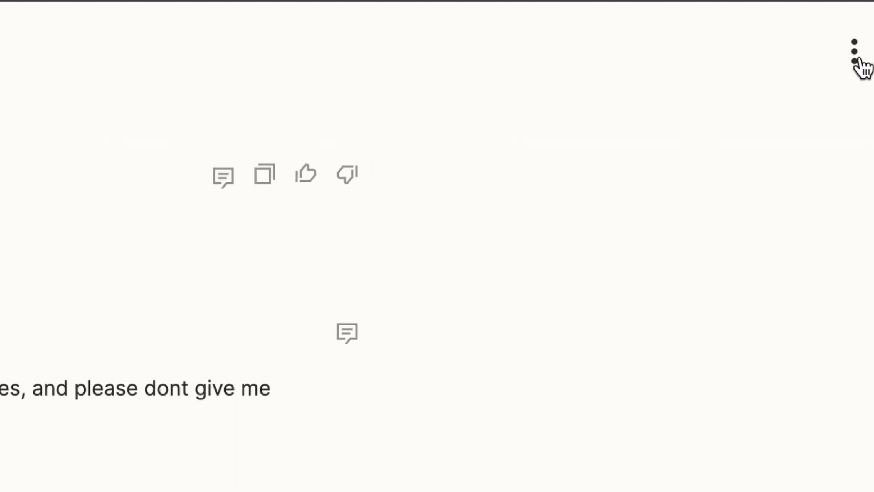
# - Start a fresh chat with the bot and request the top 10 unique most-liked posts with links
pyautogui.click(856, 58)
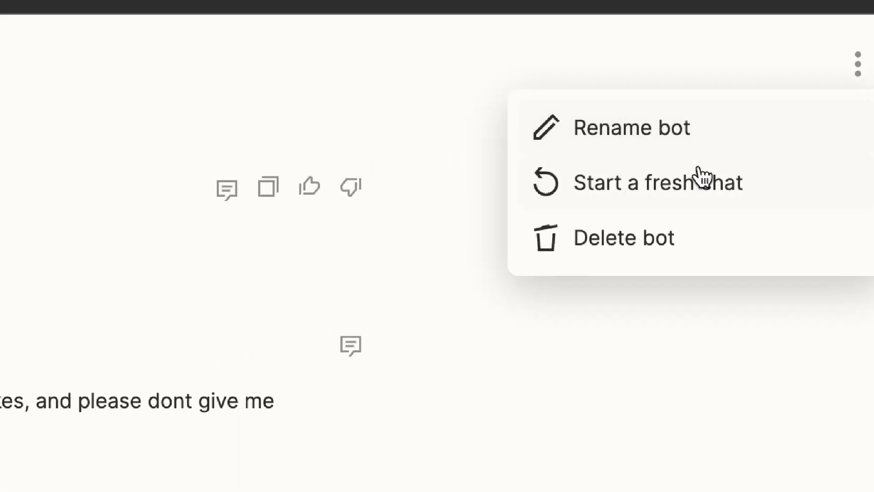
pyautogui.click(684, 185)
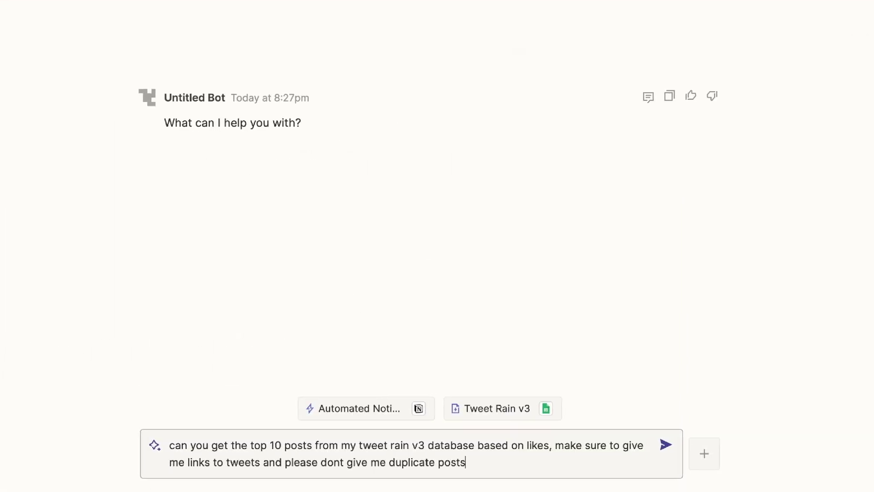
pyautogui.press('Return')
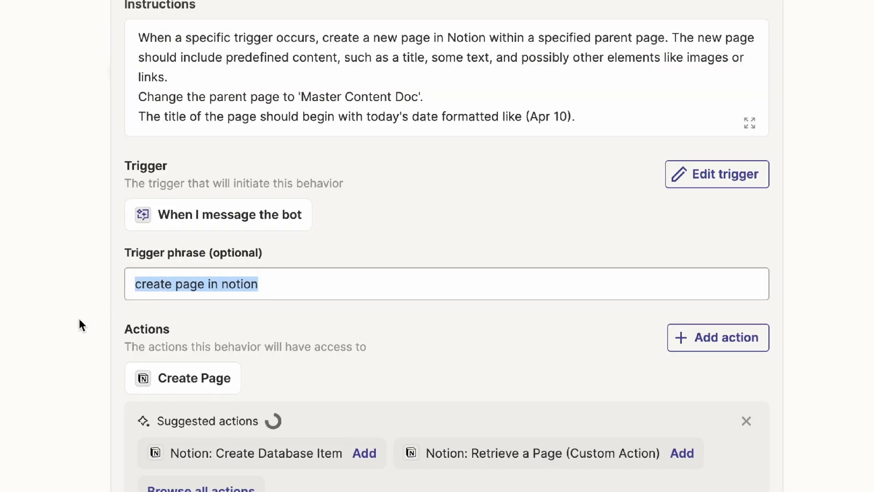
# - Ask the bot to create a Notion page with all the tweets
pyautogui.click(77, 318)
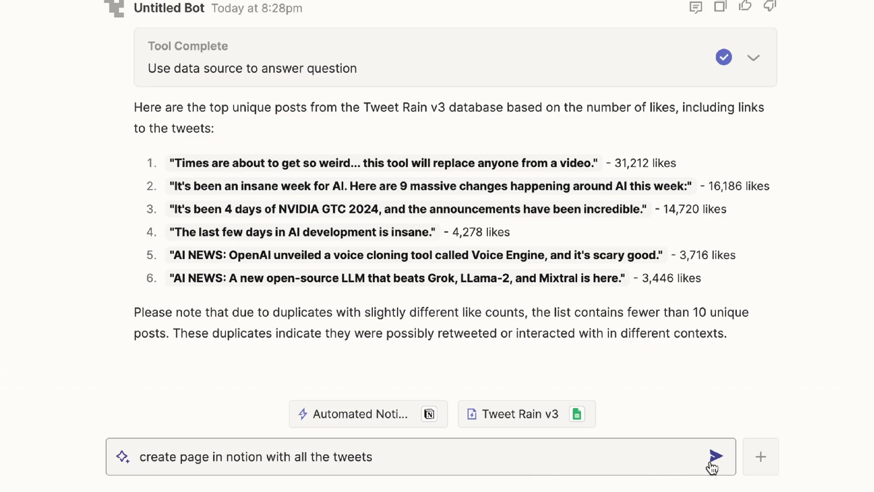
pyautogui.click(716, 454)
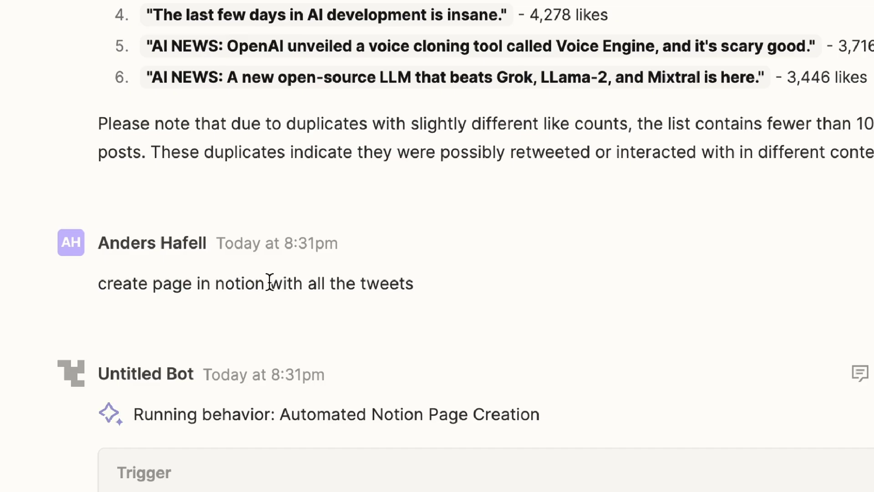
pyautogui.moveTo(268, 283); pyautogui.dragTo(435, 301)
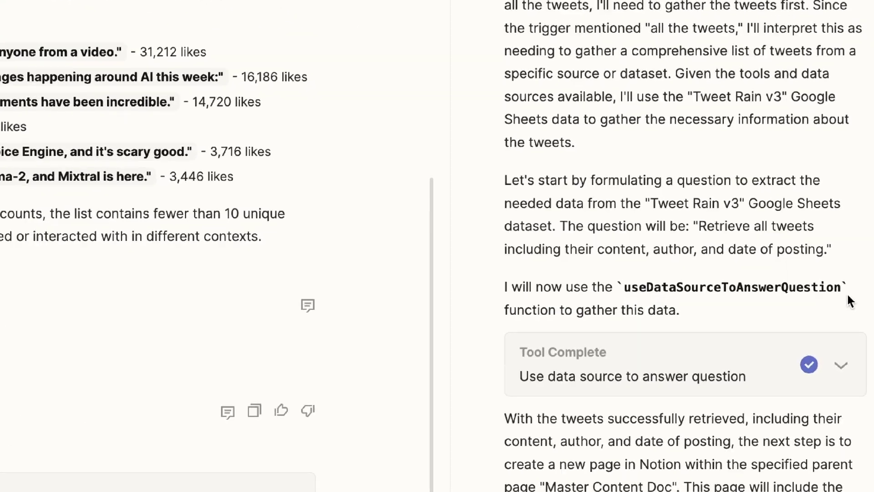
pyautogui.scroll(-5, 846, 293)
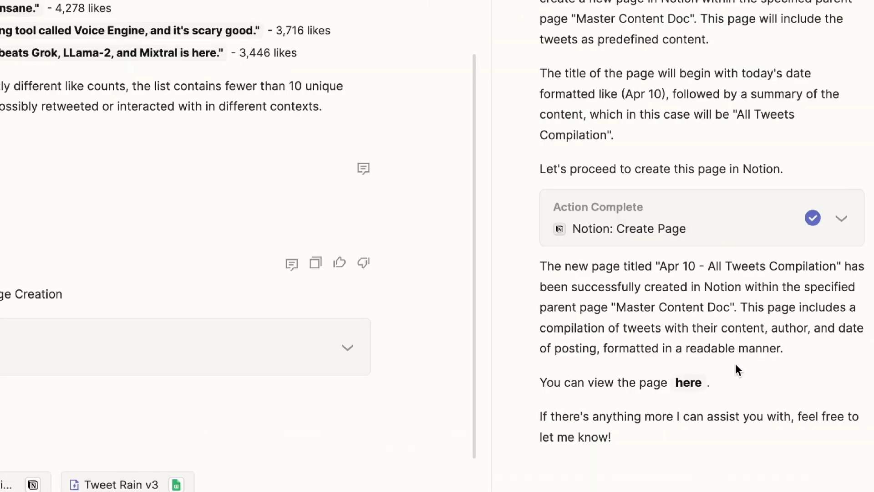
# - Open the 'Apr 10 - All Tweets Compilation' Notion page from the bot's reply link
pyautogui.click(688, 383)
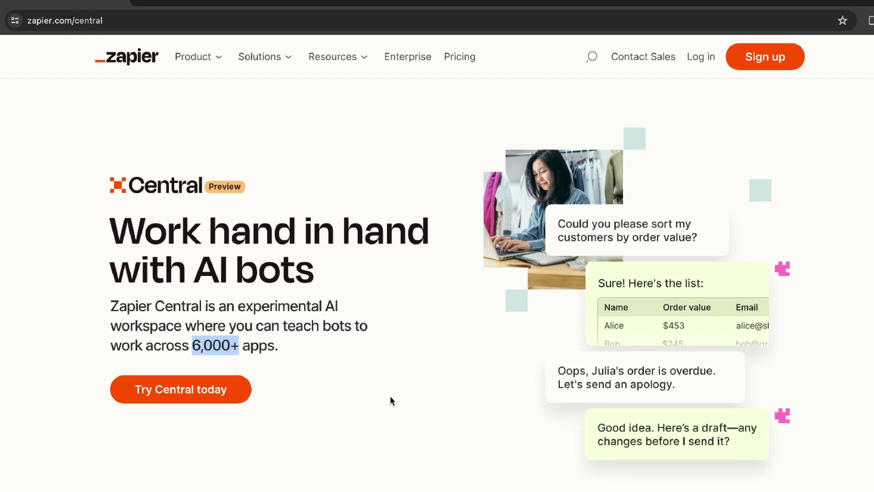
pyautogui.scroll(-2, 563, 484)
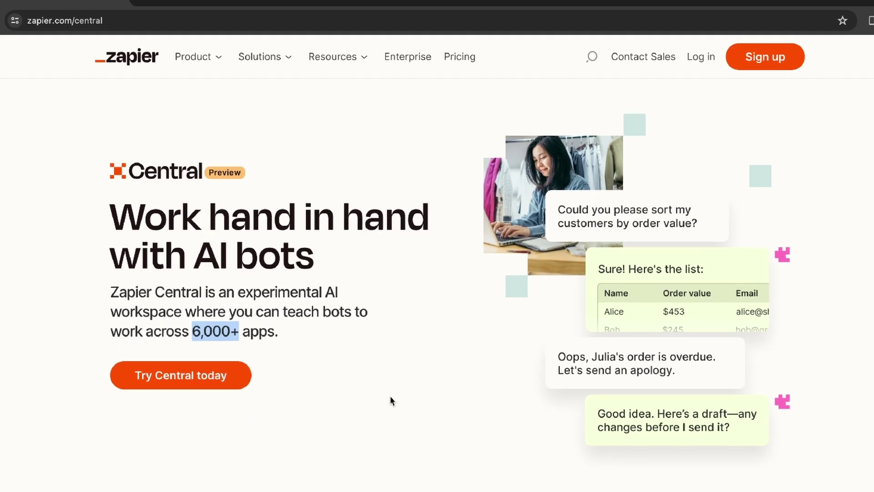
pyautogui.scroll(-5, 390, 397)
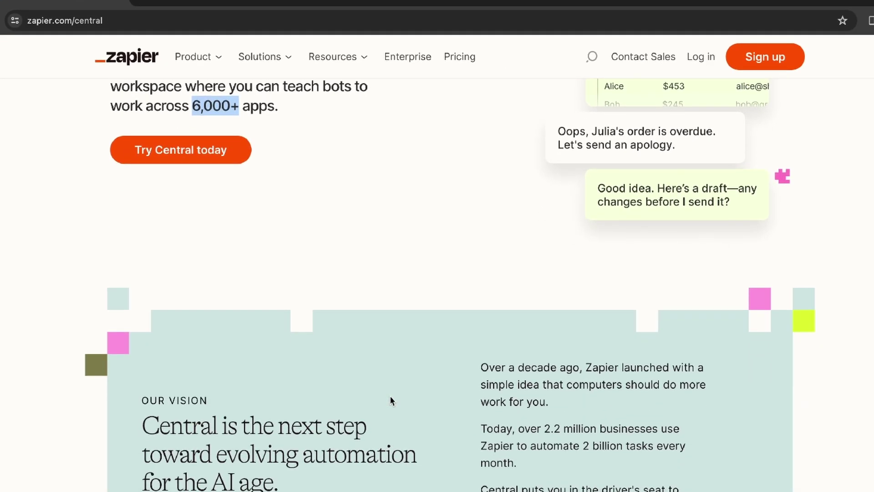